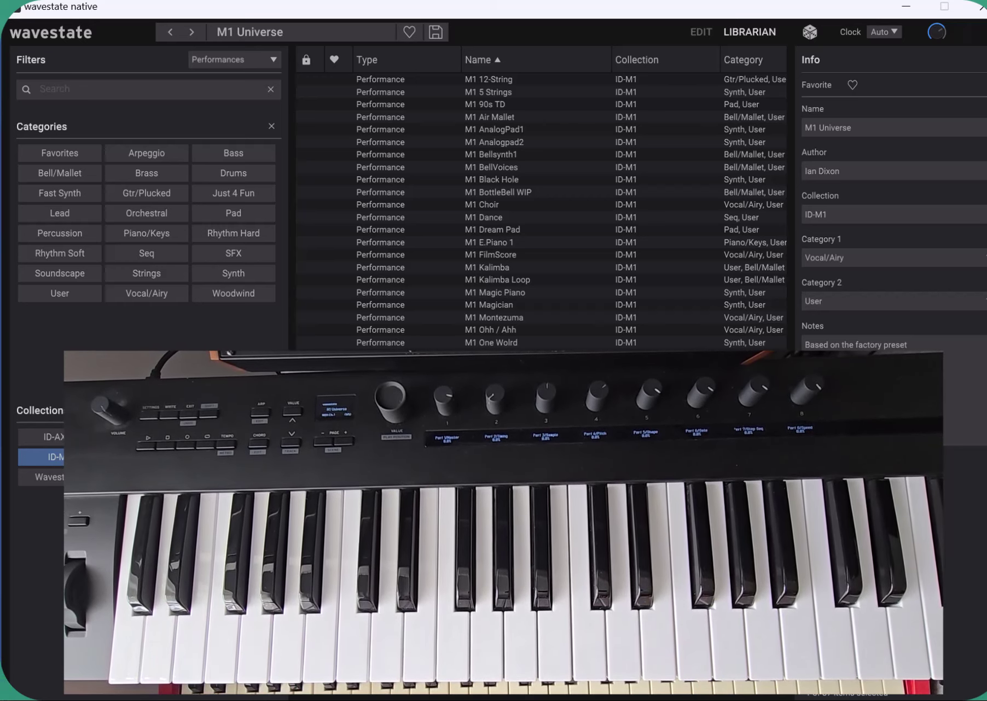
Step: Audition the M1 Dance and then M1 FilmScore performances from the ID-M1 list
left_click(474, 216)
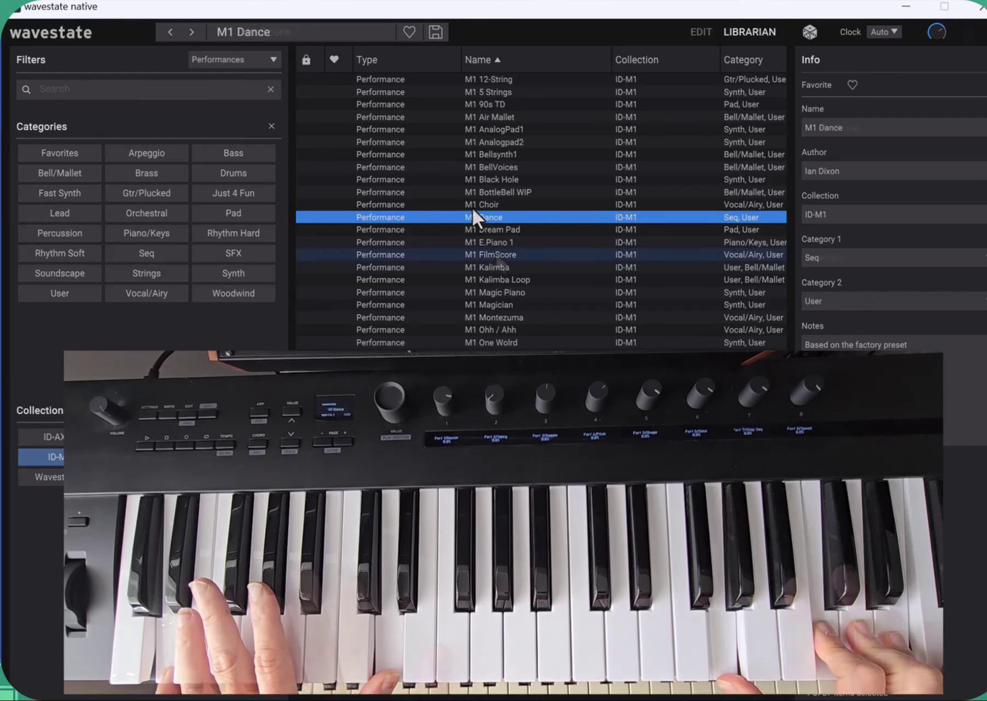
left_click(496, 254)
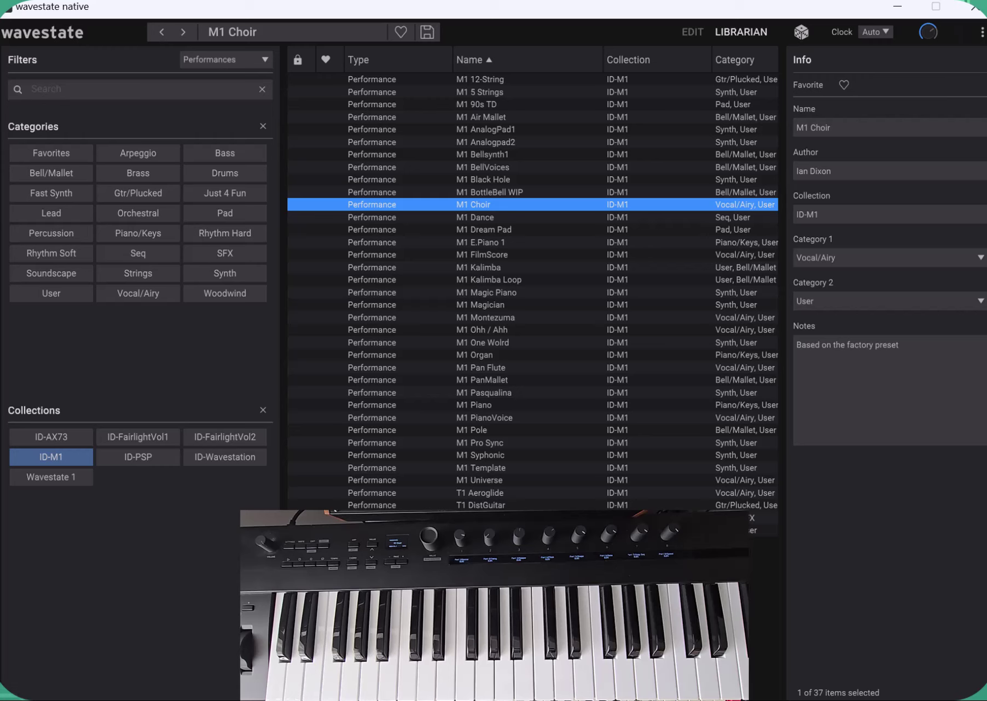
left_click(244, 64)
left_click(244, 82)
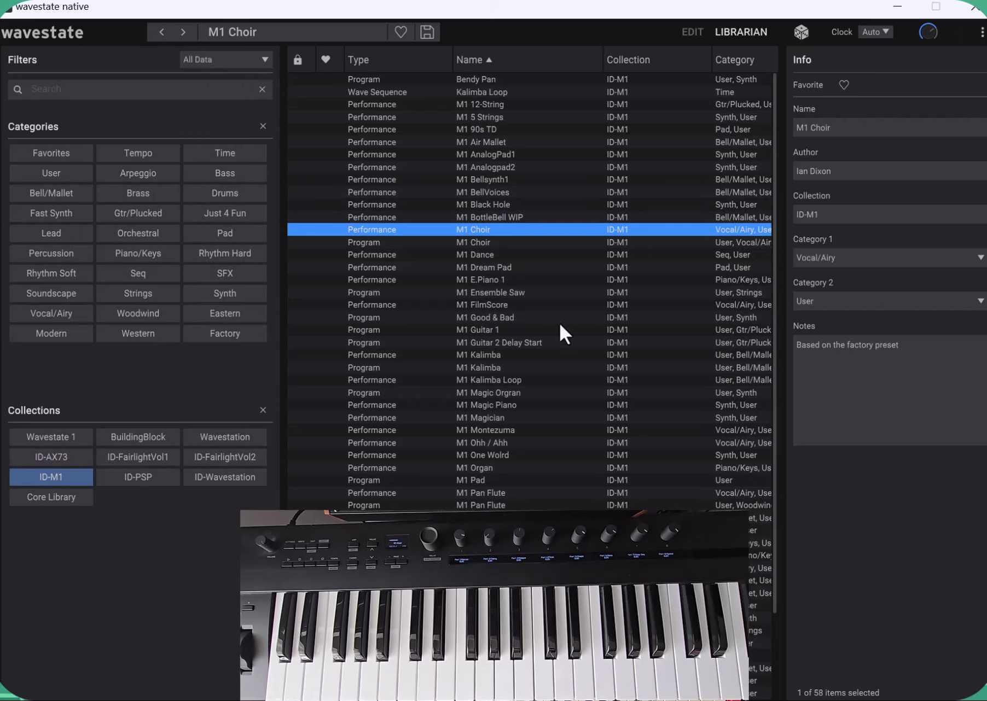
scroll(558, 323, "down", 3)
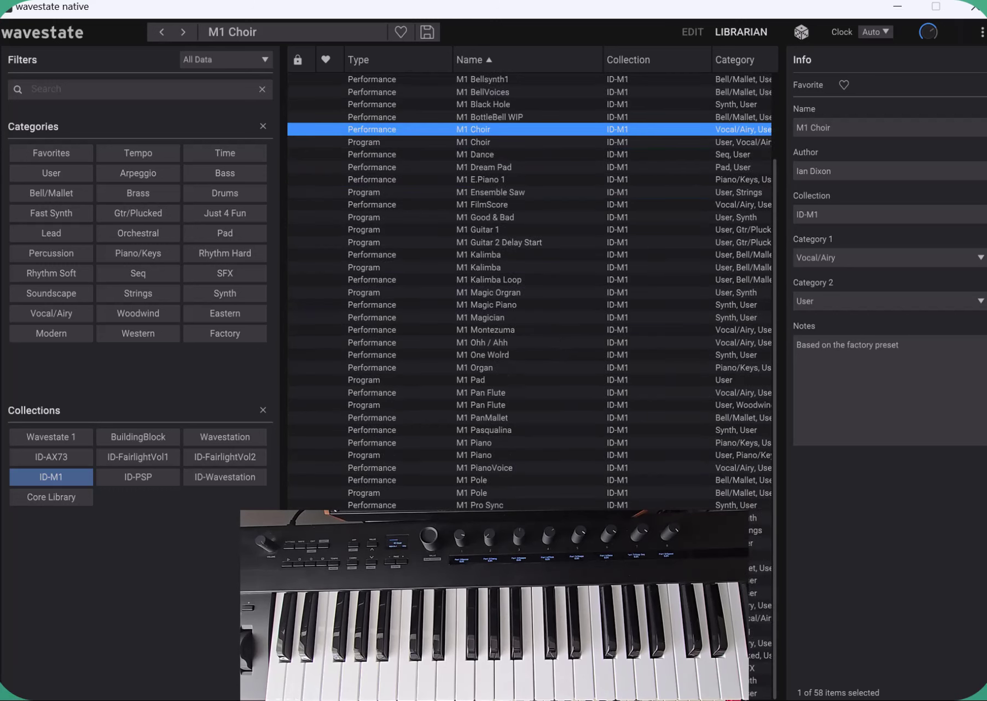
scroll(530, 290, "up", 3)
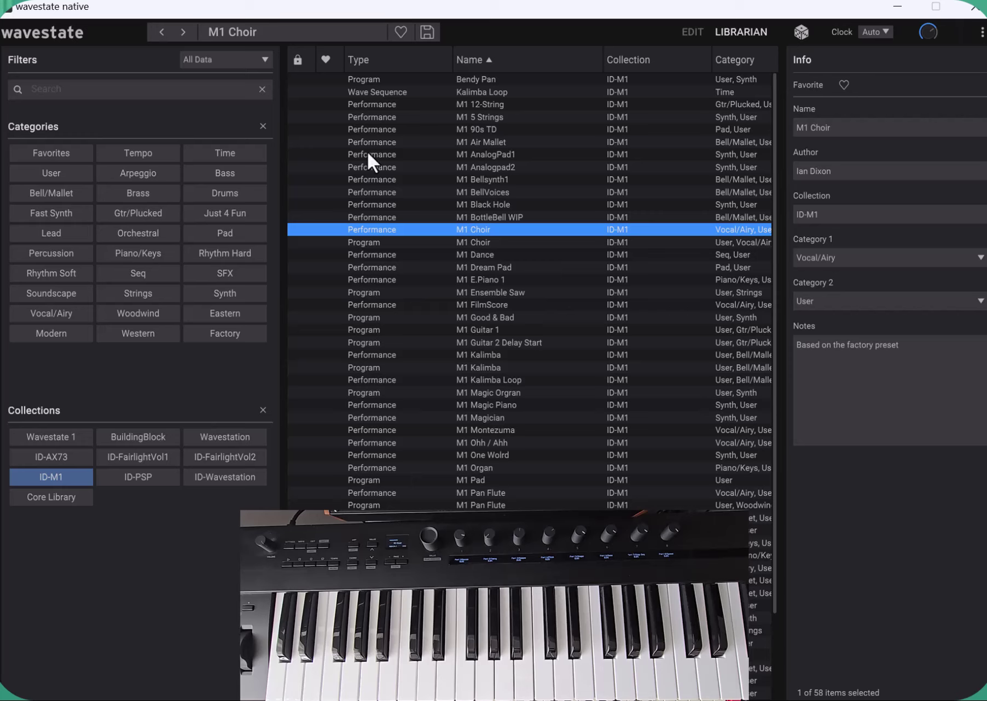
left_click(247, 61)
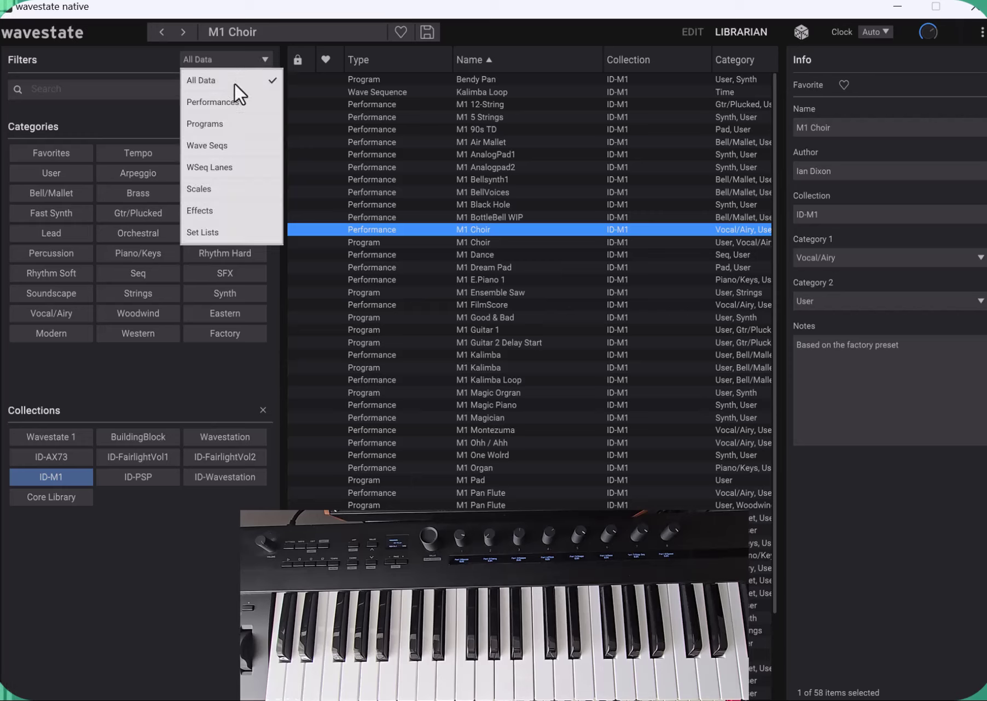
left_click(232, 98)
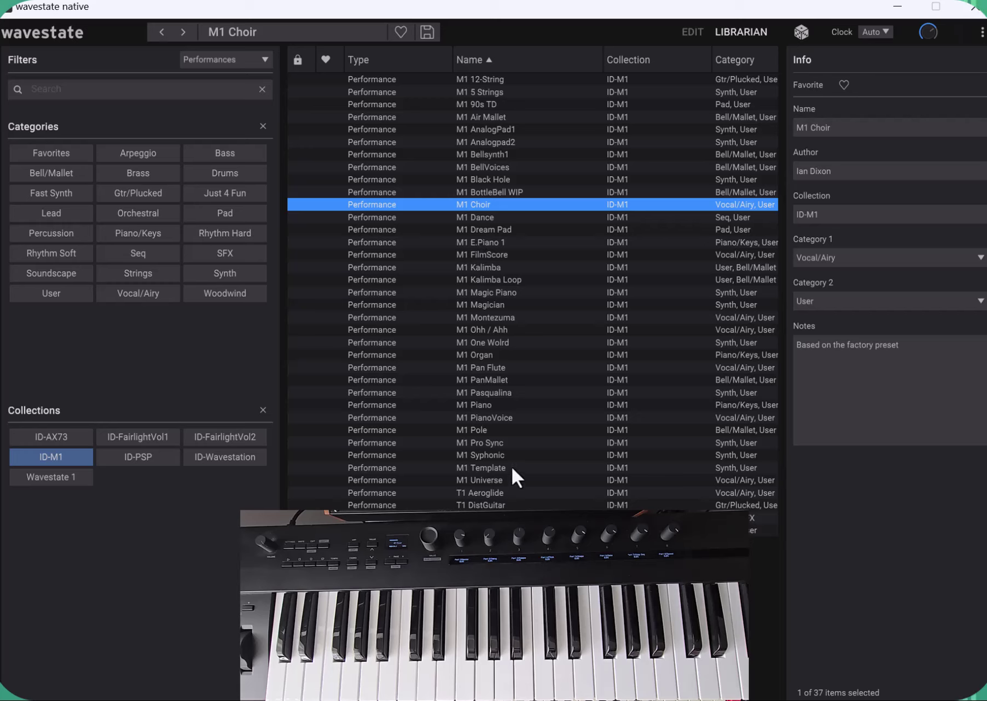
Step: Load M1 Universe and view its Syn: Lore and Vox_WS:Choir layers on the Edit page
left_click(491, 480)
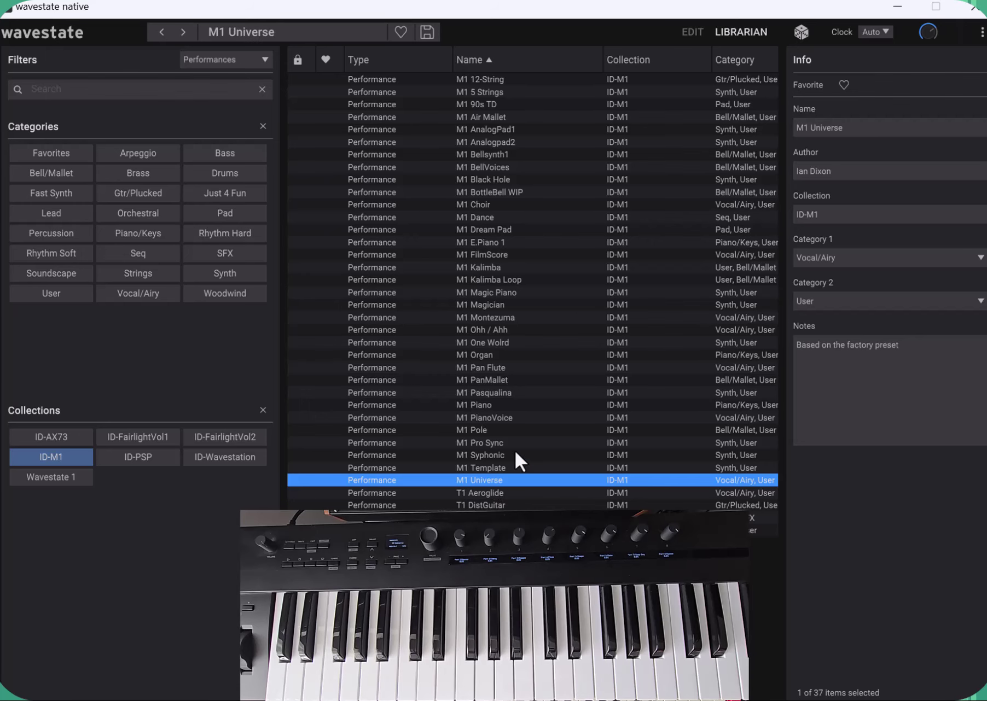
left_click(693, 32)
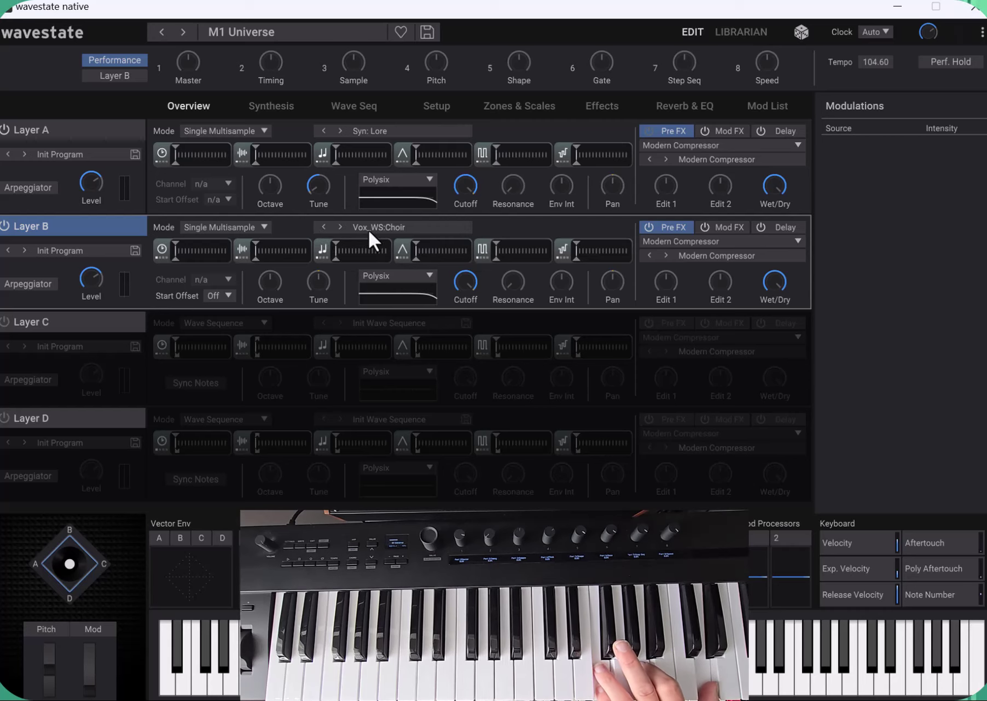
Step: Toggle Layer B's power off and back on
left_click(3, 227)
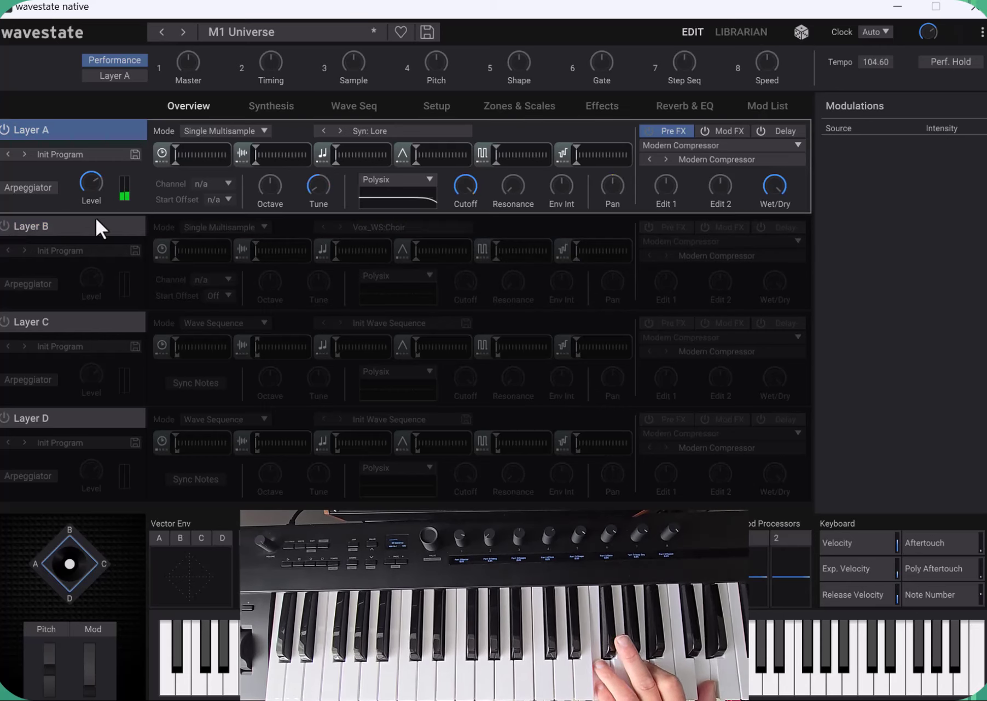
left_click(4, 226)
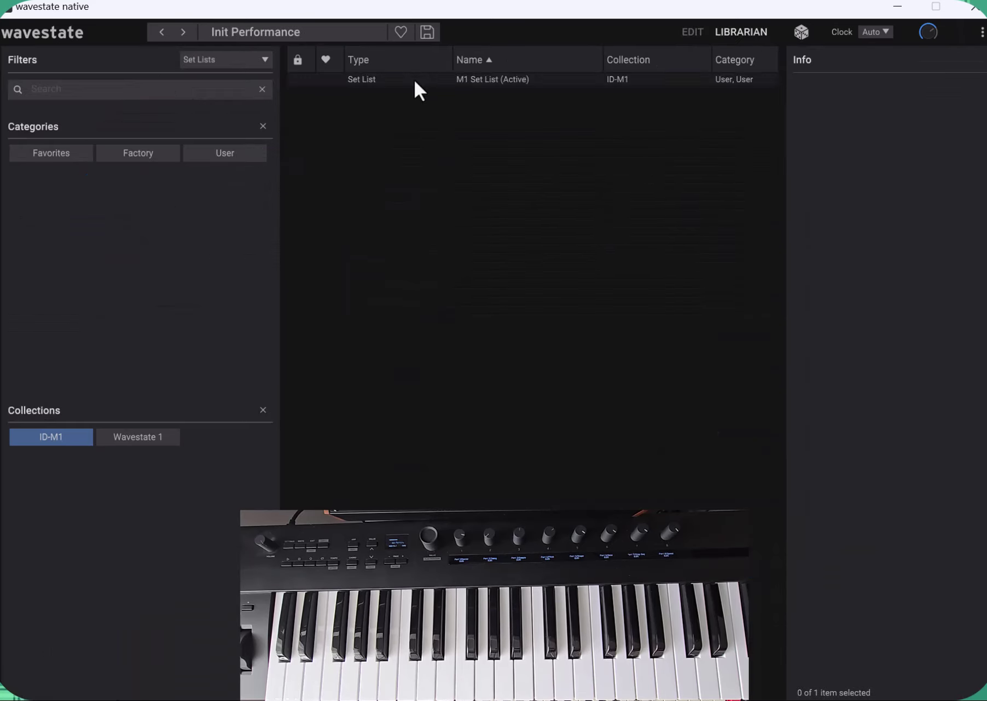
Step: Open M1 Set List (Active) to view its slots, then close it
left_click(415, 80)
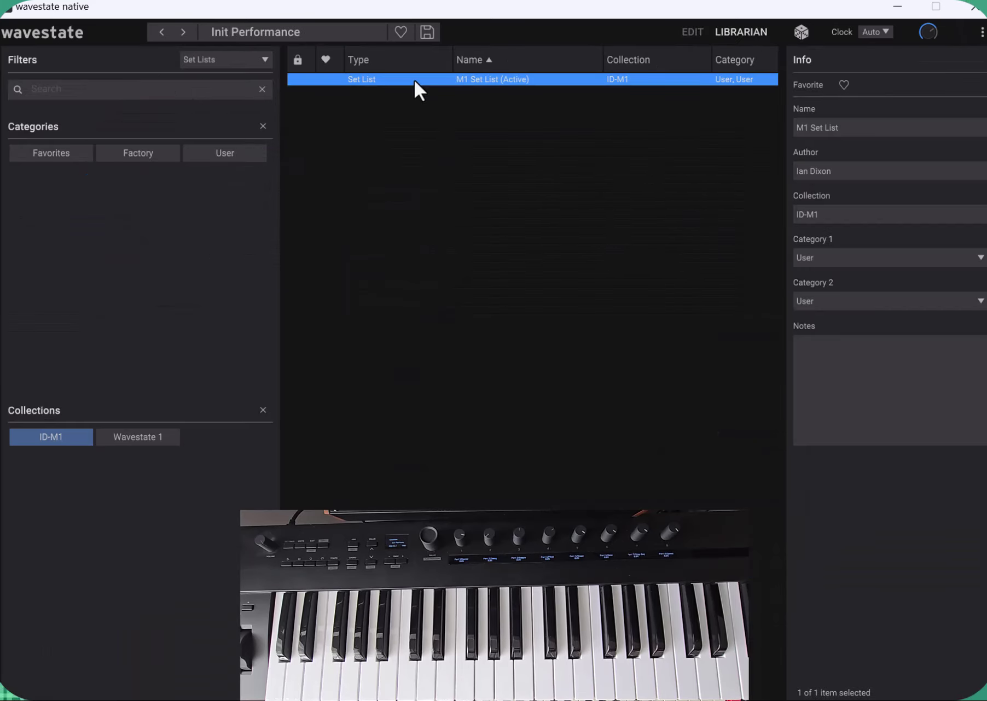
double_click(413, 79)
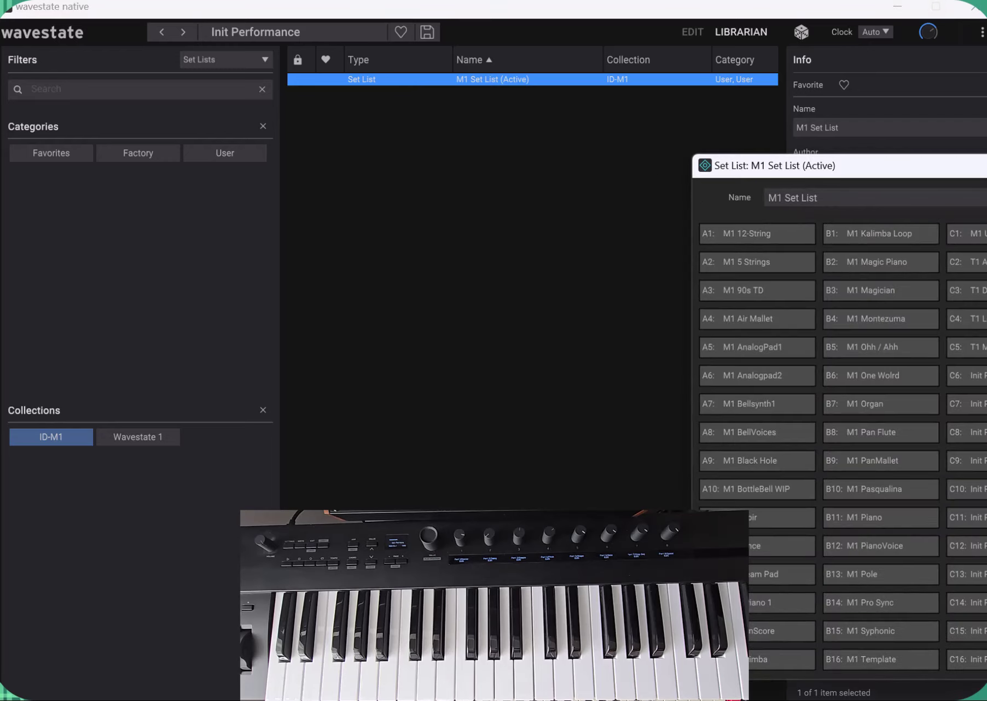
key("Escape")
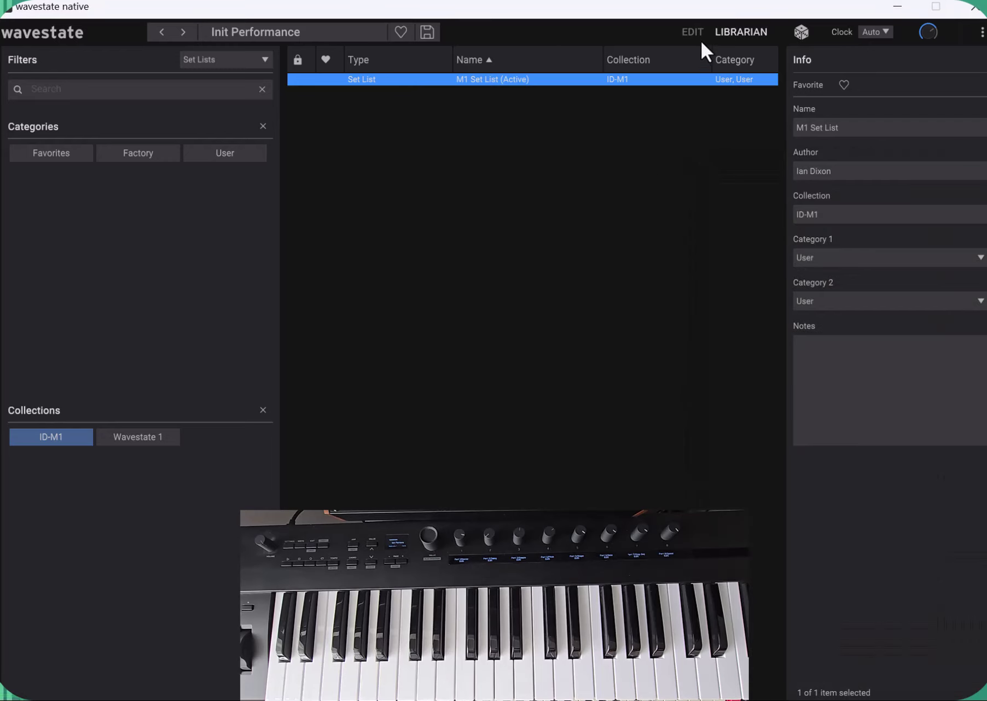
Step: Switch the filter back to Performances and load M1 5 Strings
left_click(226, 63)
left_click(225, 94)
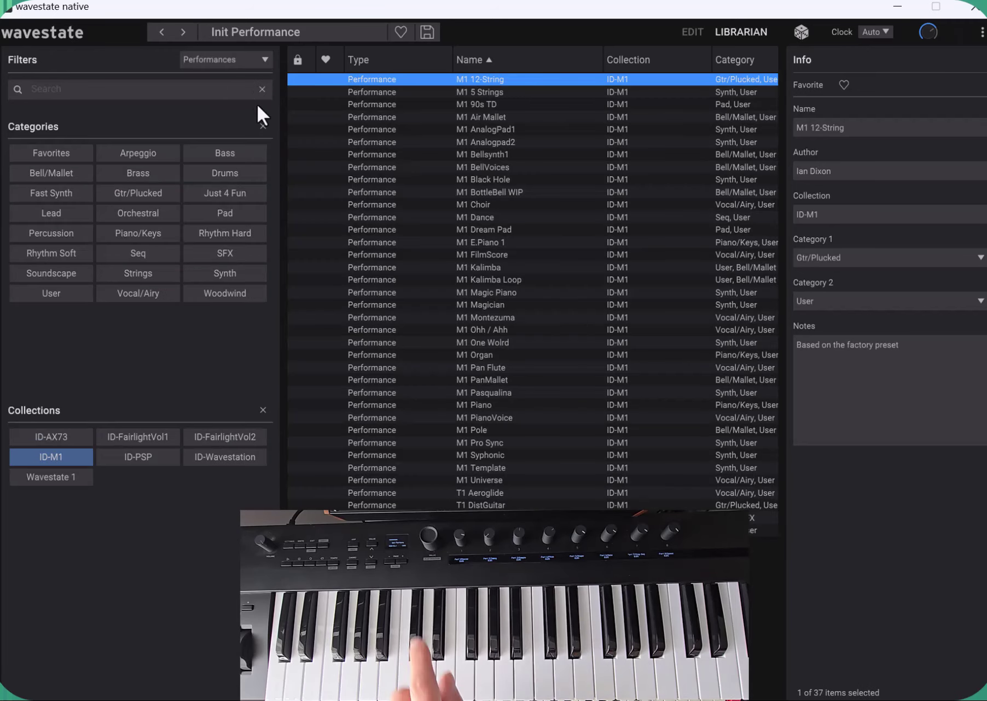
double_click(358, 86)
Step: Load M1 Piano, check its layers in Edit, and return to the Librarian
left_click(343, 79)
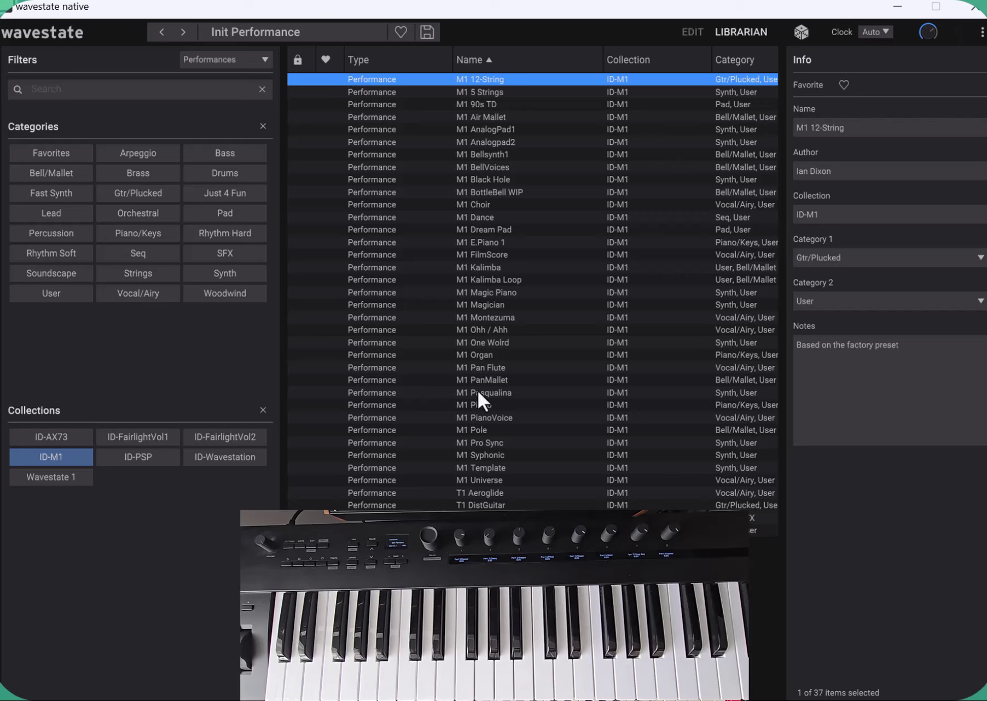
double_click(507, 408)
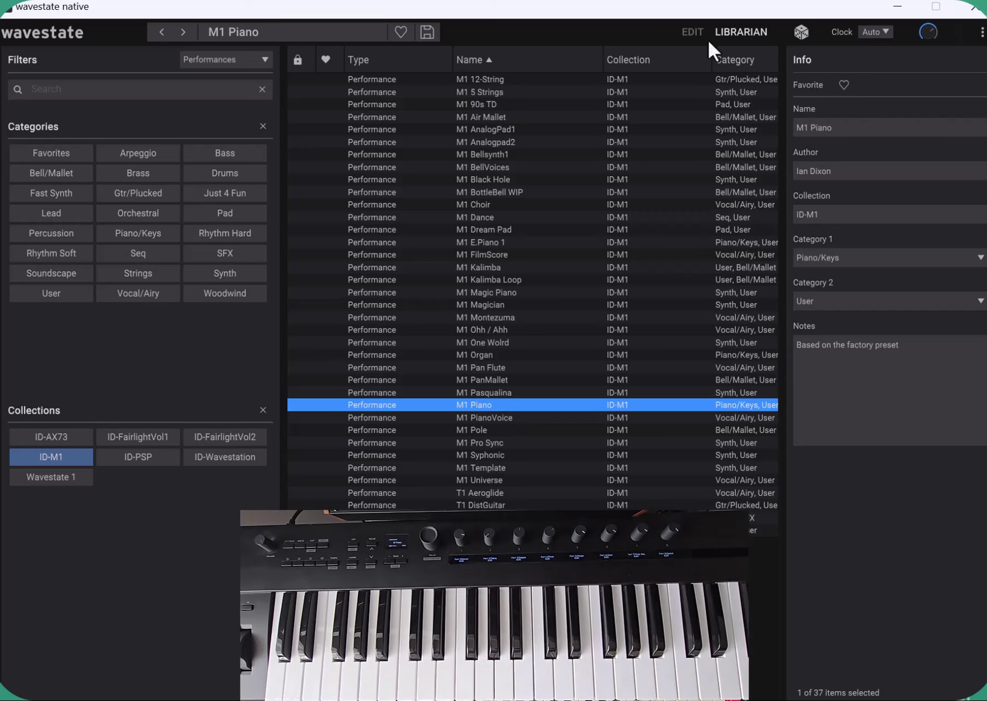
left_click(683, 28)
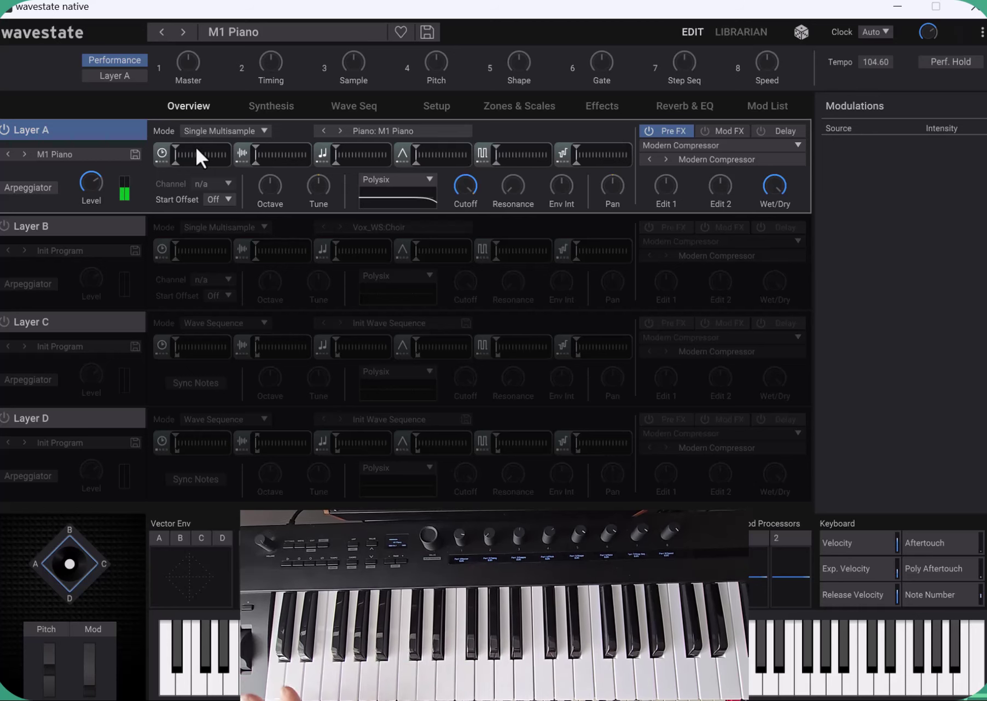
left_click(745, 32)
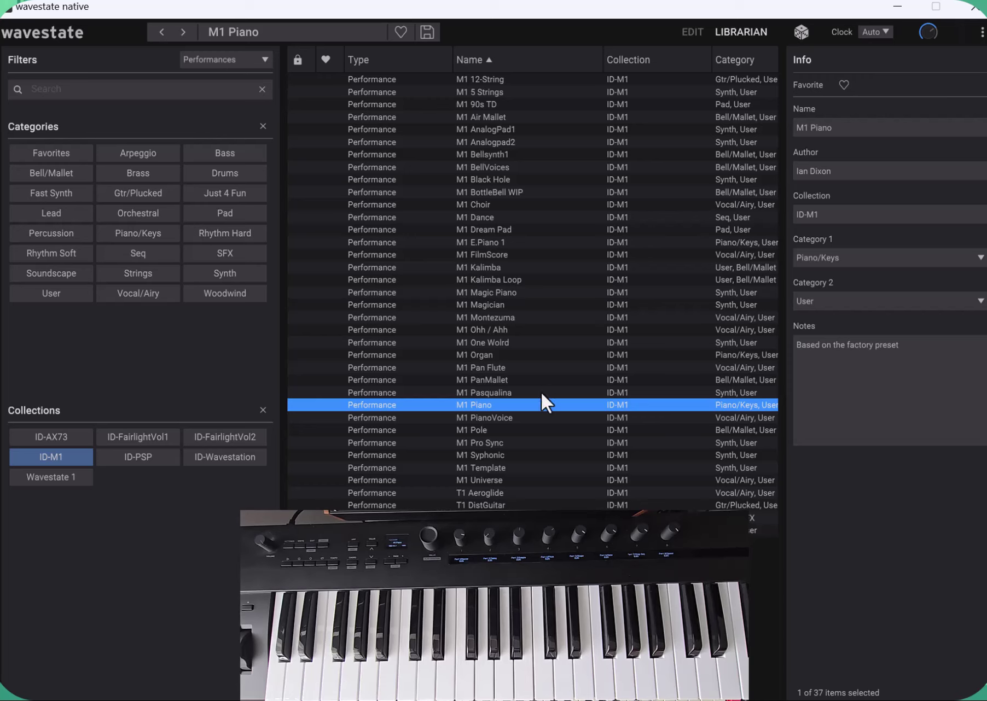
Step: Load M1 FilmScore, inspect its four layers in Edit, then go back to the Librarian
left_click(506, 256)
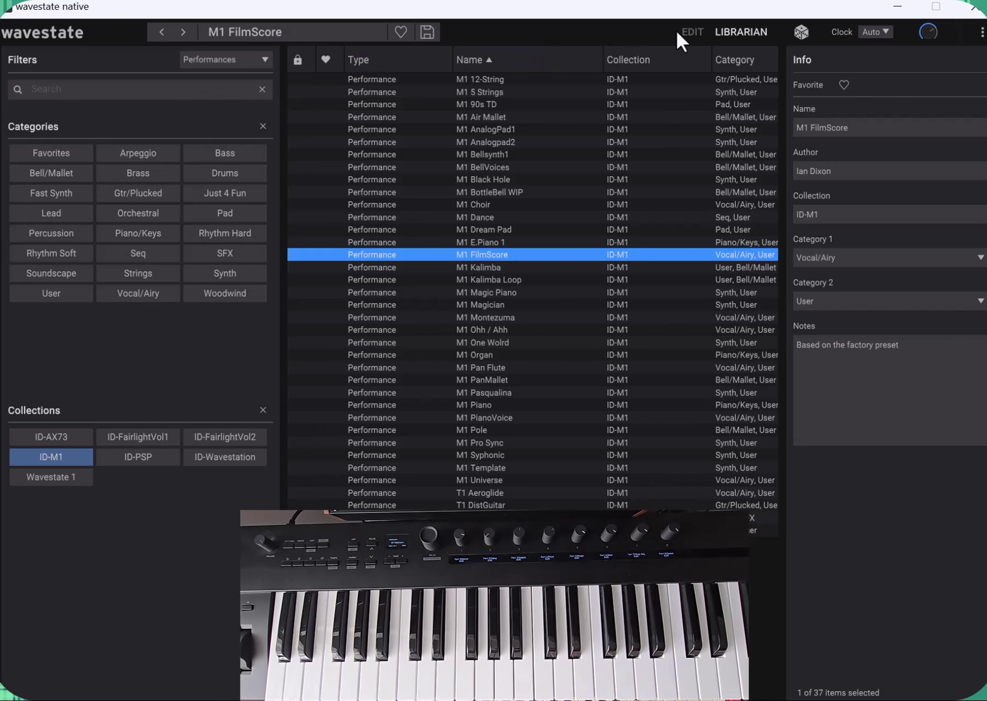
left_click(693, 34)
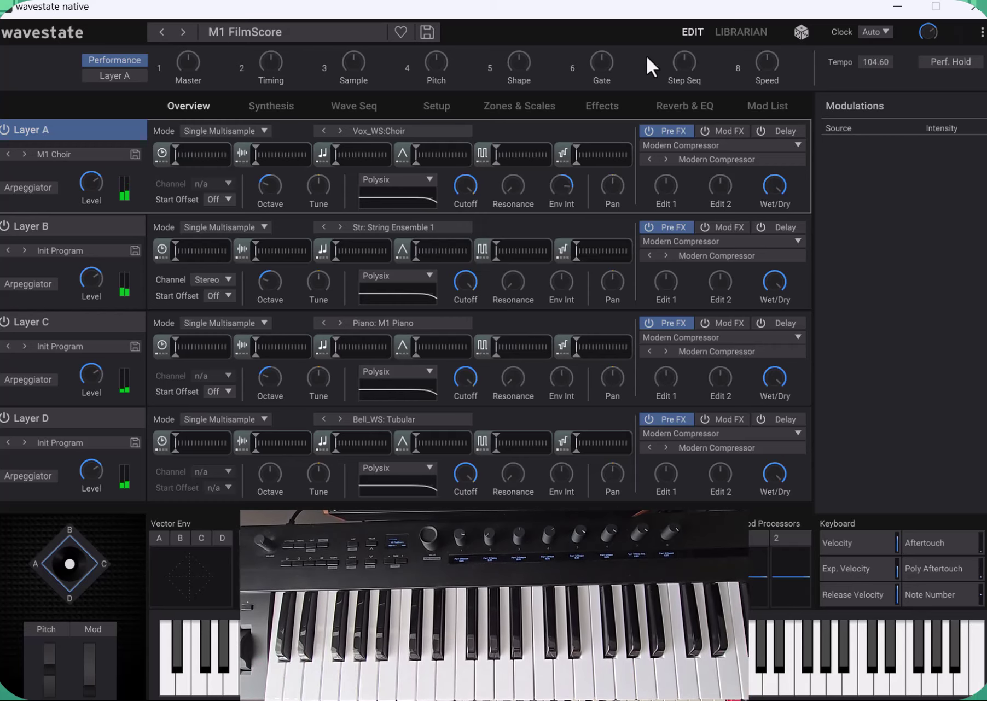
left_click(738, 31)
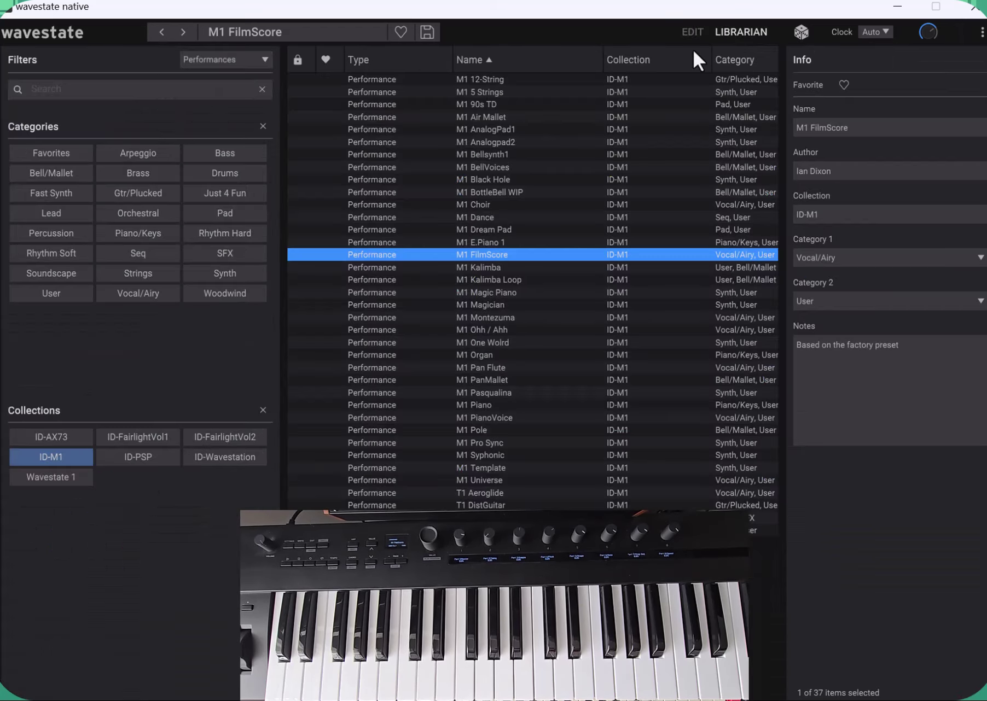
Step: Select M1 12-String in the list, then load M1 5 Strings
left_click(413, 80)
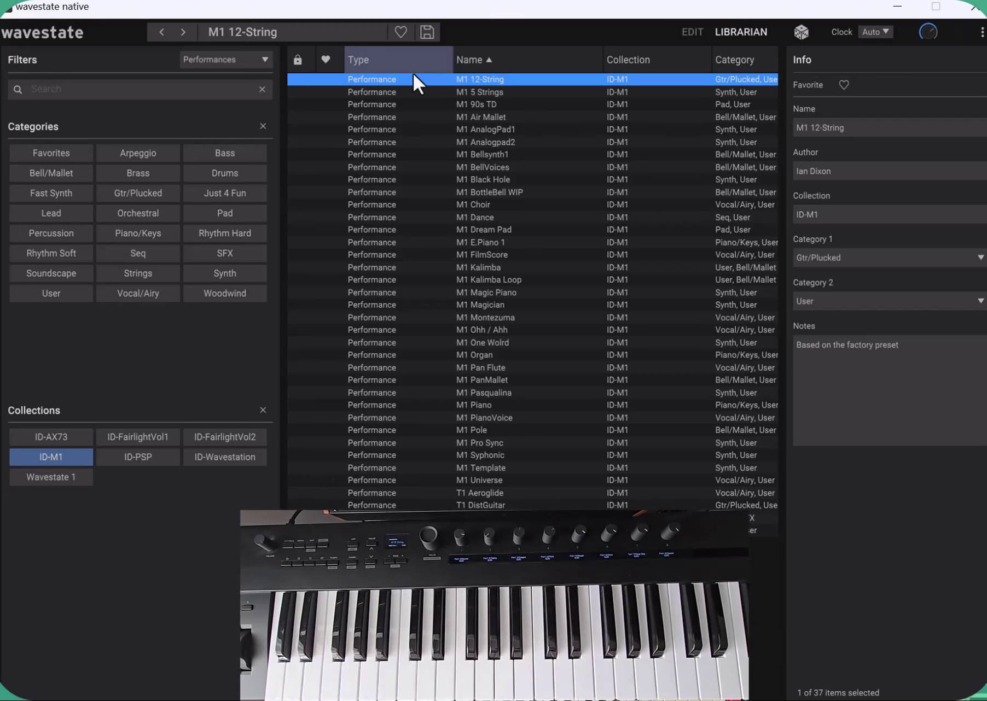
double_click(418, 94)
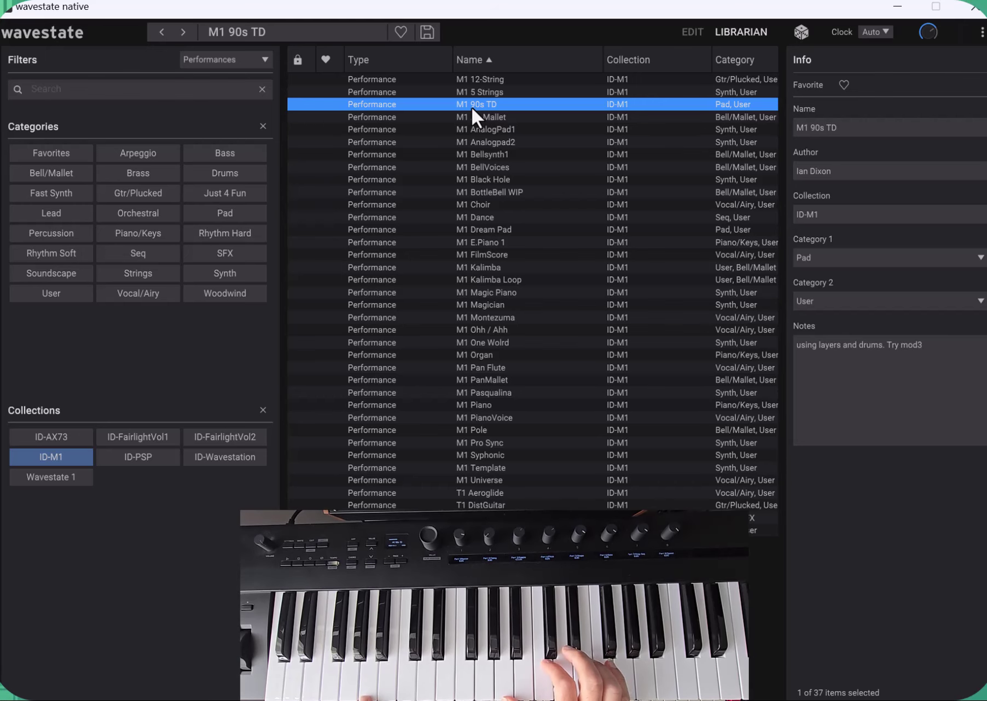
Step: Load M1 90s TD, then return to the Librarian and load M1 Air Mallet
double_click(472, 106)
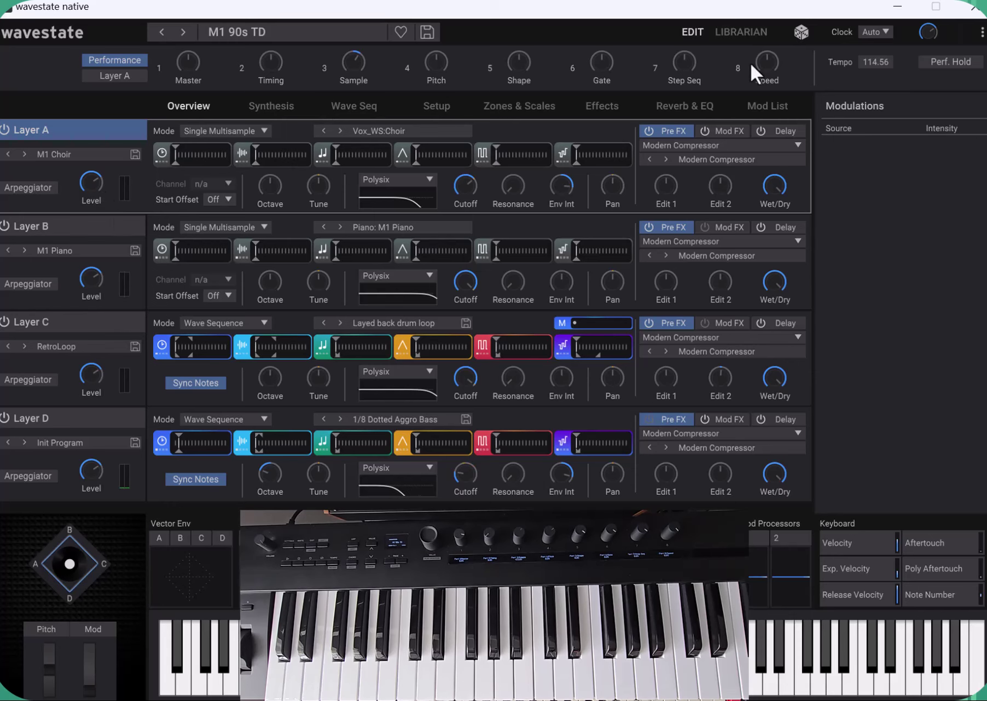
left_click(745, 32)
left_click(488, 118)
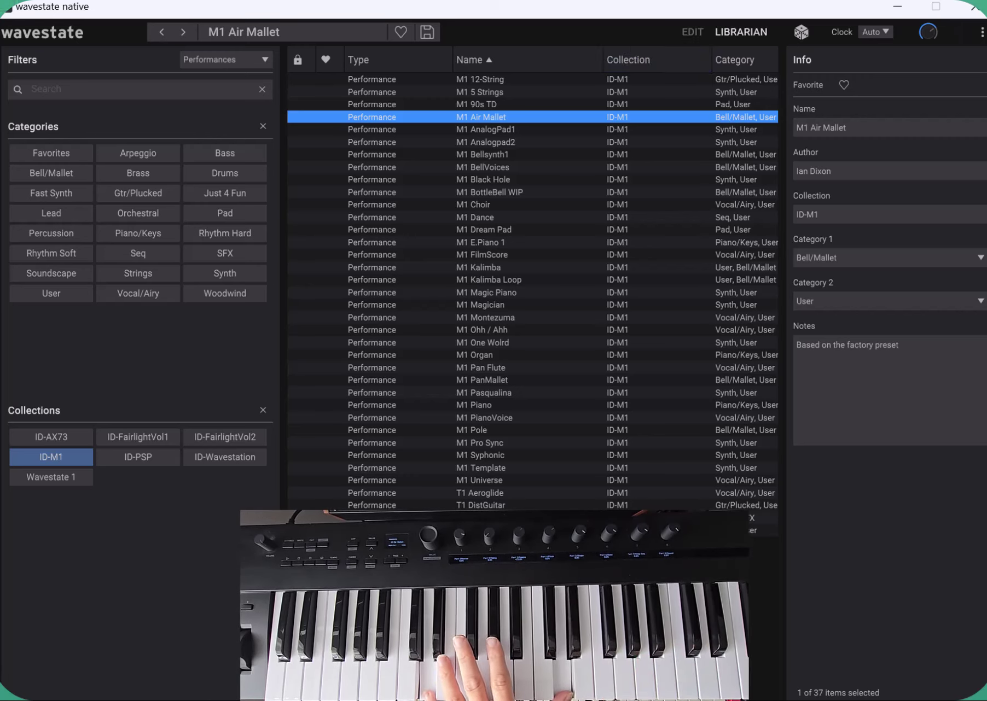
Step: Open M1 Air Mallet in Edit and inspect the Layer B and Layer C settings
left_click(691, 32)
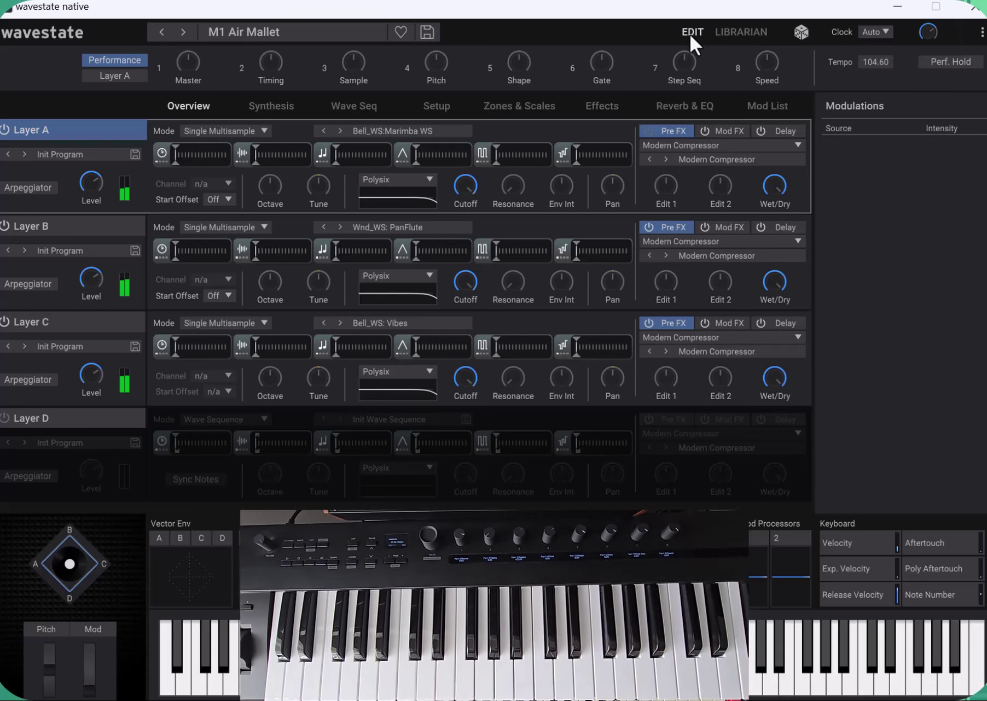
left_click(80, 230)
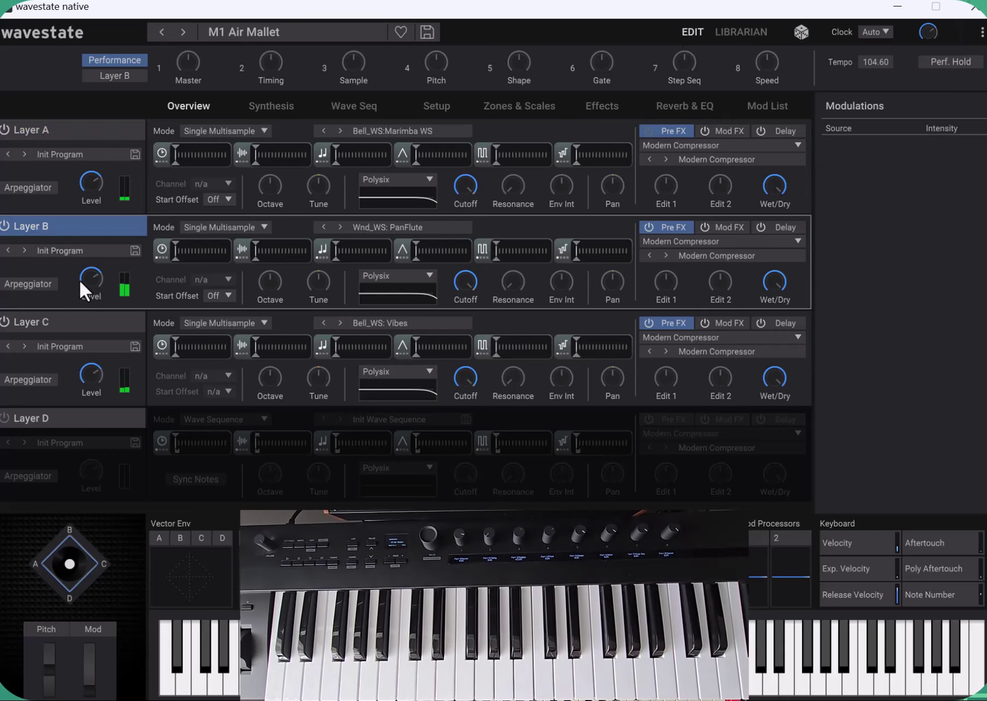
left_click(81, 328)
Step: Switch to the Librarian browser, keeping M1 AnalogPad1 with its Syn_WS: PWM Layer A
left_click(801, 32)
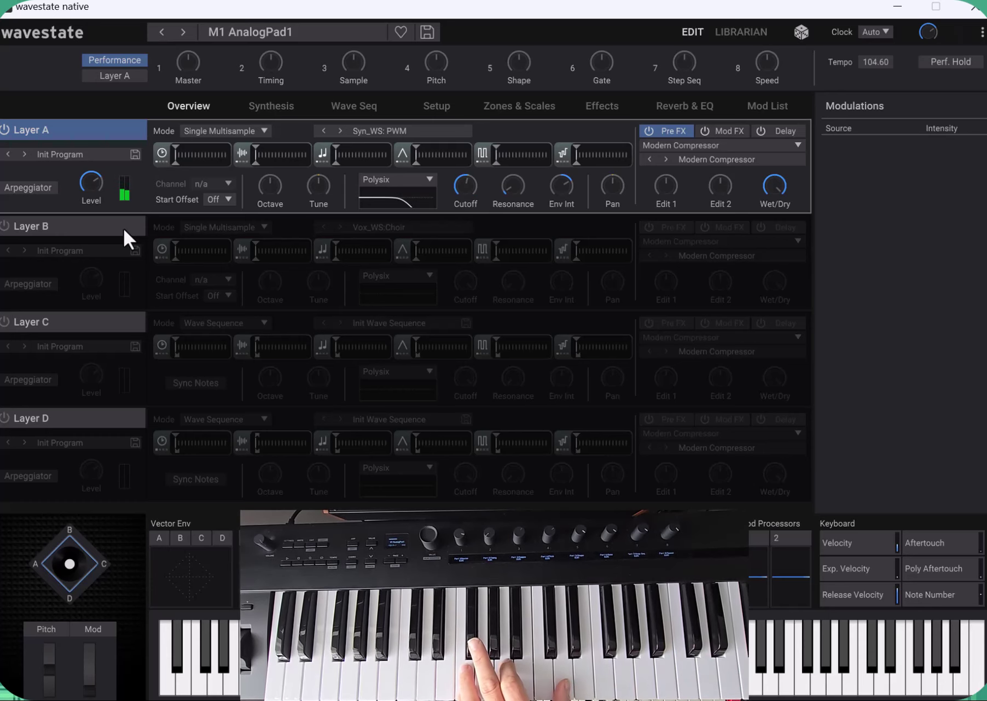
Step: Return to the Librarian list and load the M1 Analogpad2 performance
left_click(758, 31)
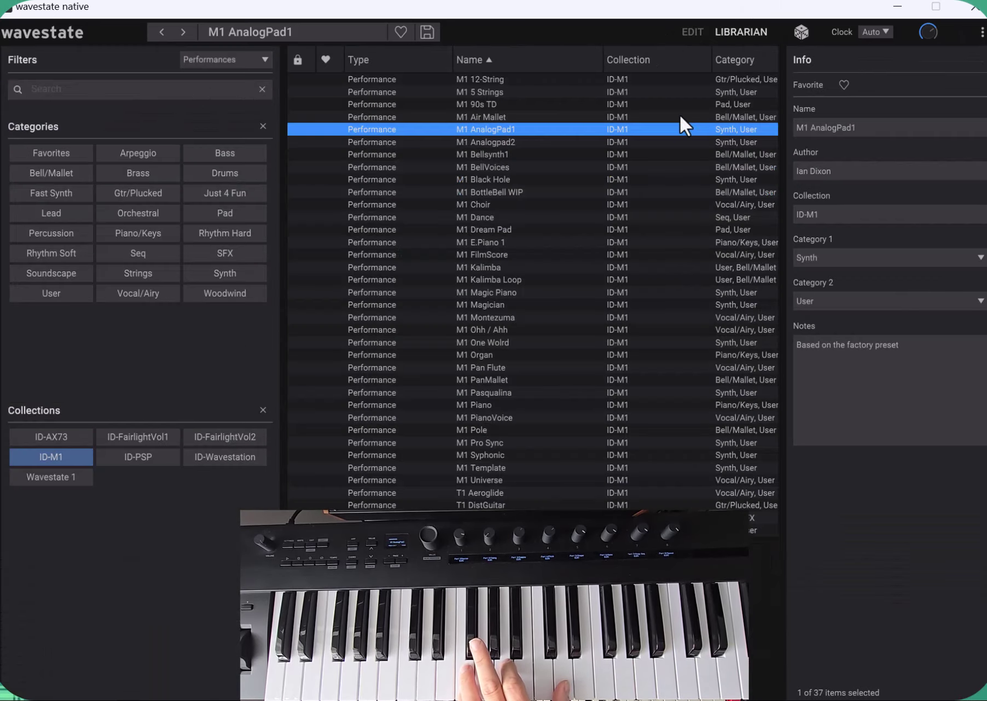
left_click(473, 142)
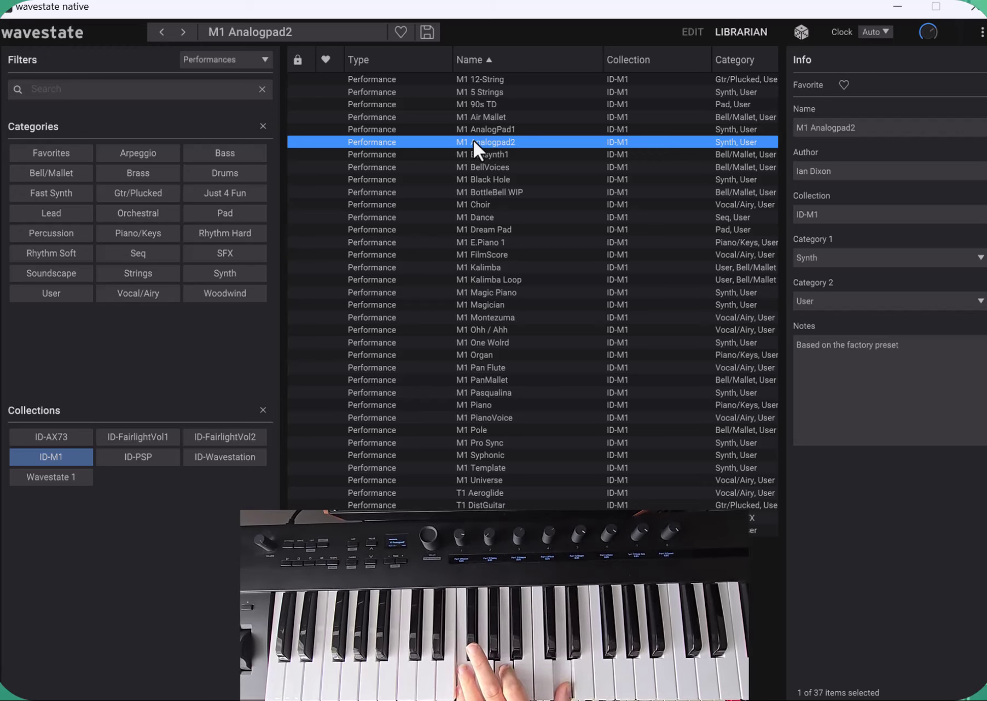
Step: Load M1 Bellsynth1, view its PercBell and NewAnaPad layers in Edit, then return to Librarian
left_click(511, 153)
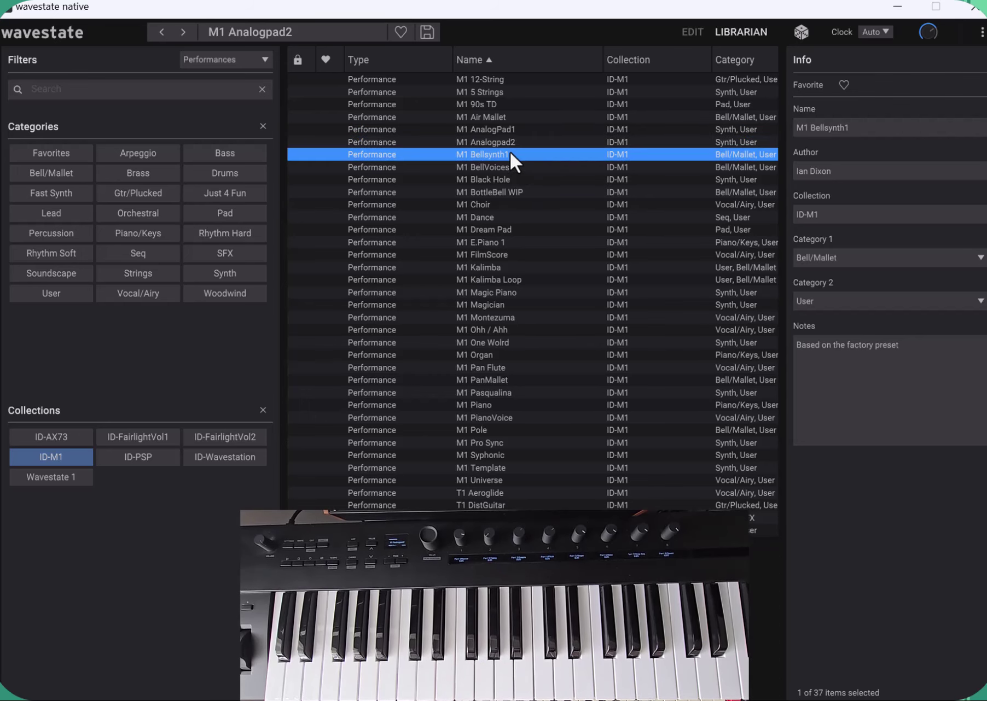
left_click(691, 32)
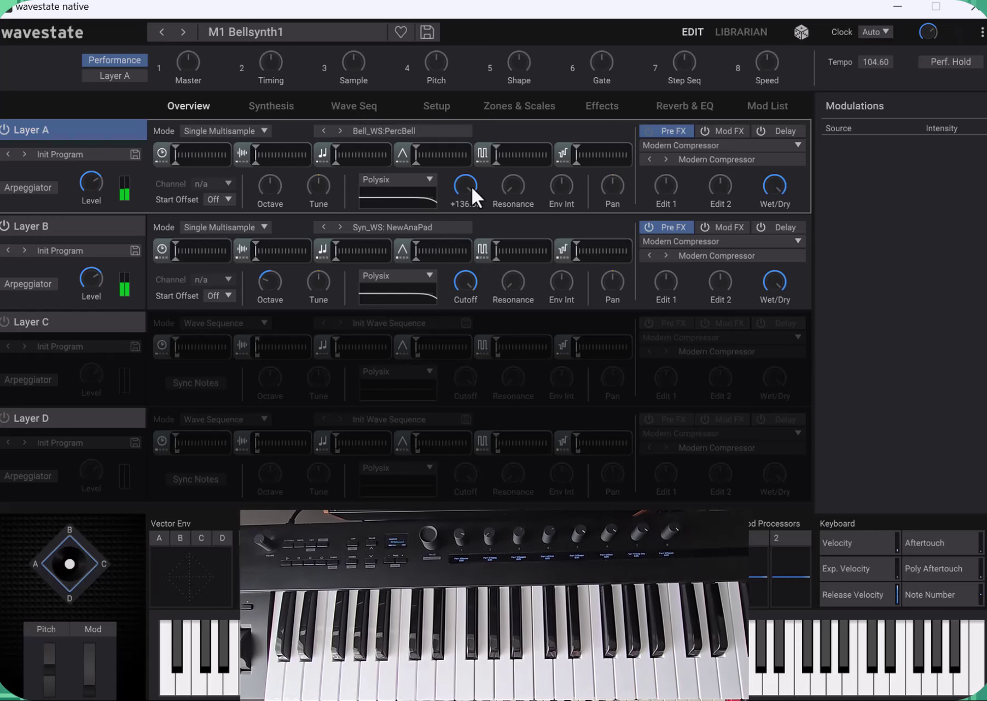
left_click(743, 30)
Step: Load the M1 BellVoices performance and open it in the Edit view
left_click(425, 168)
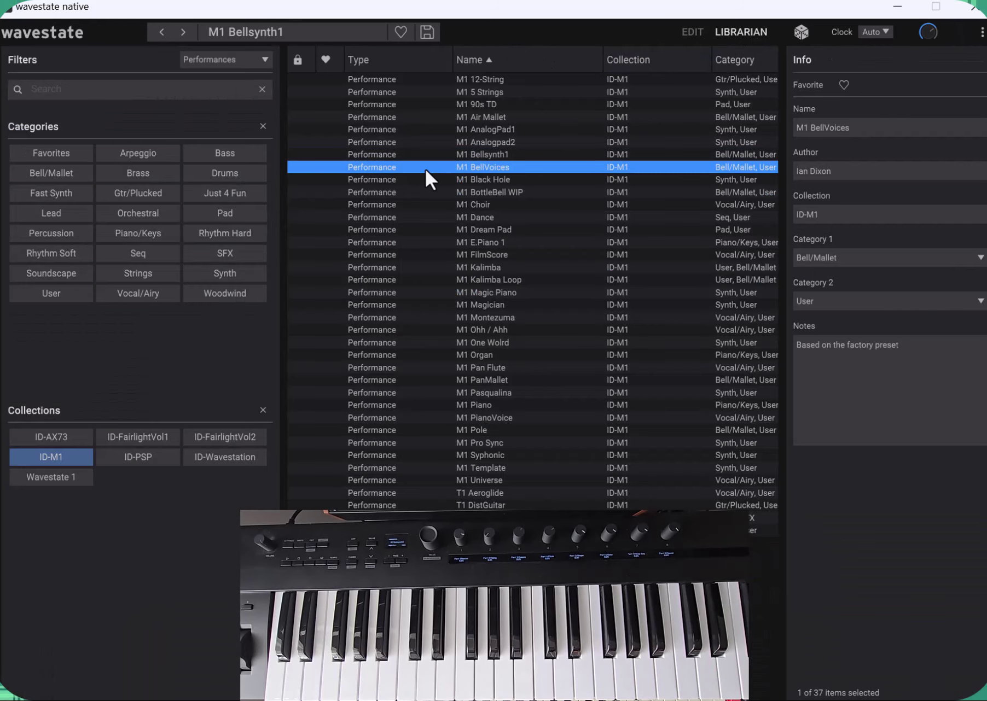
left_click(689, 31)
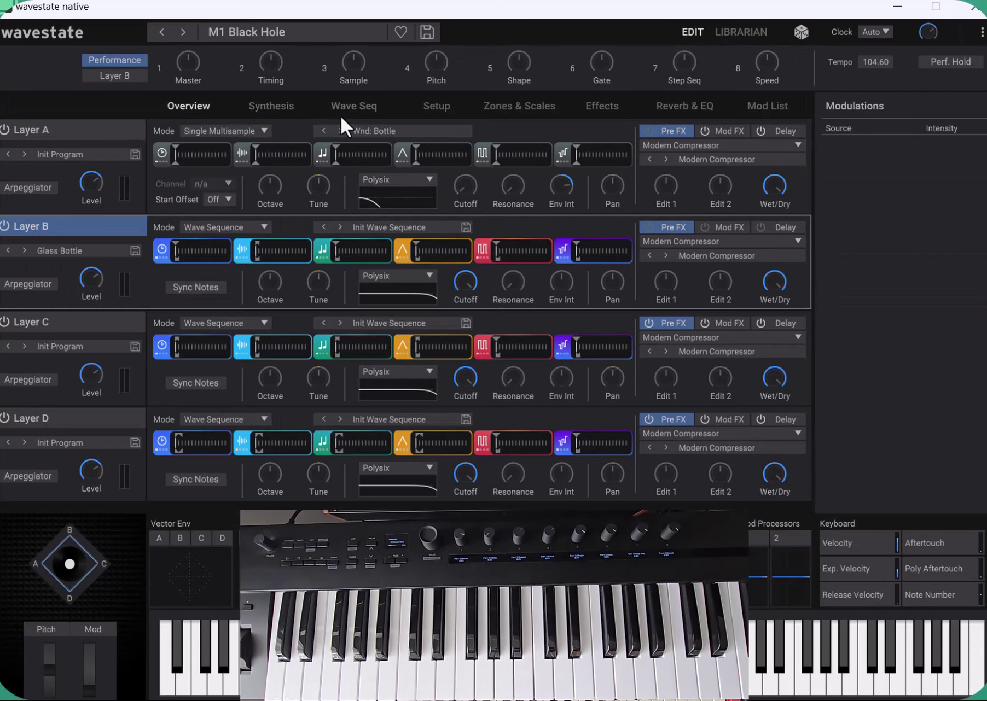
Step: Show M1 Black Hole's Wave Seq lanes and inspect Layers A, B, C and D
left_click(350, 106)
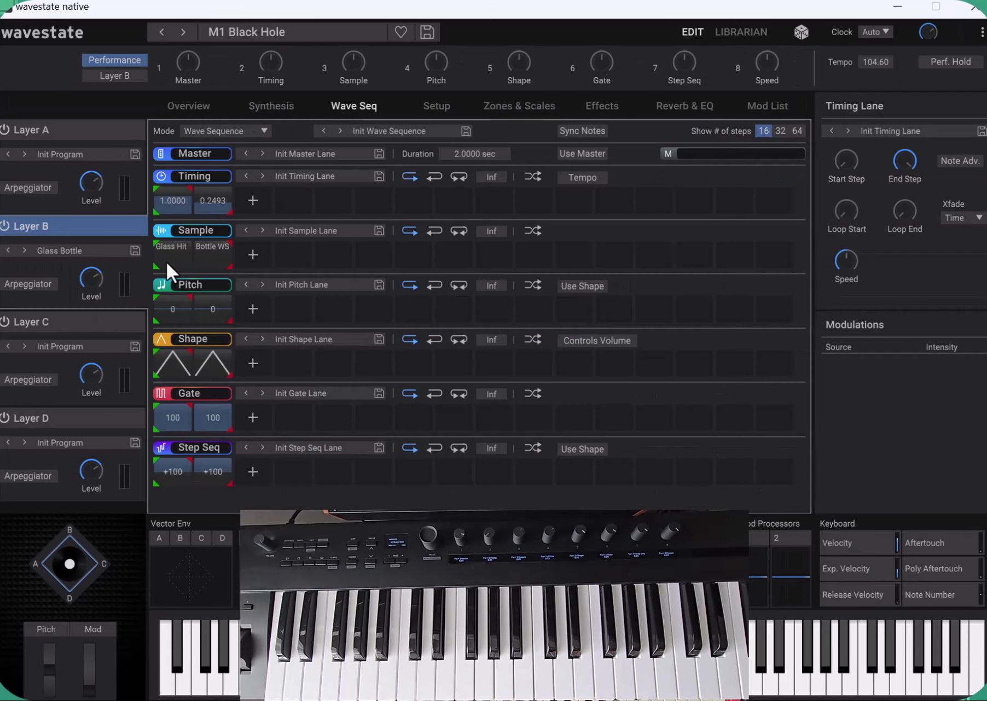
left_click(115, 323)
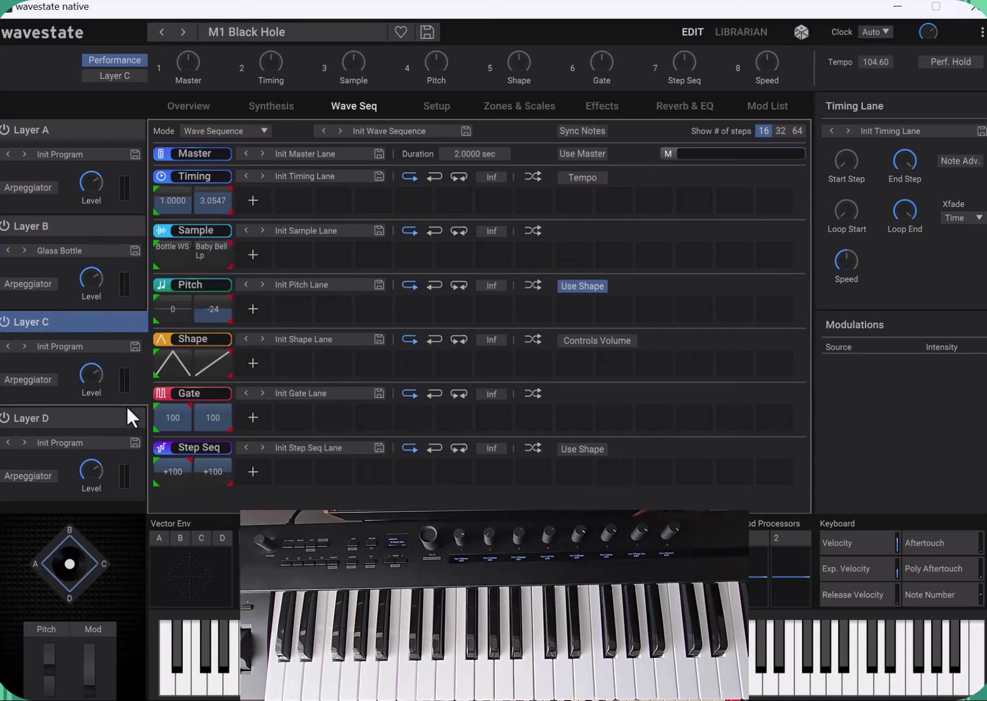
left_click(119, 418)
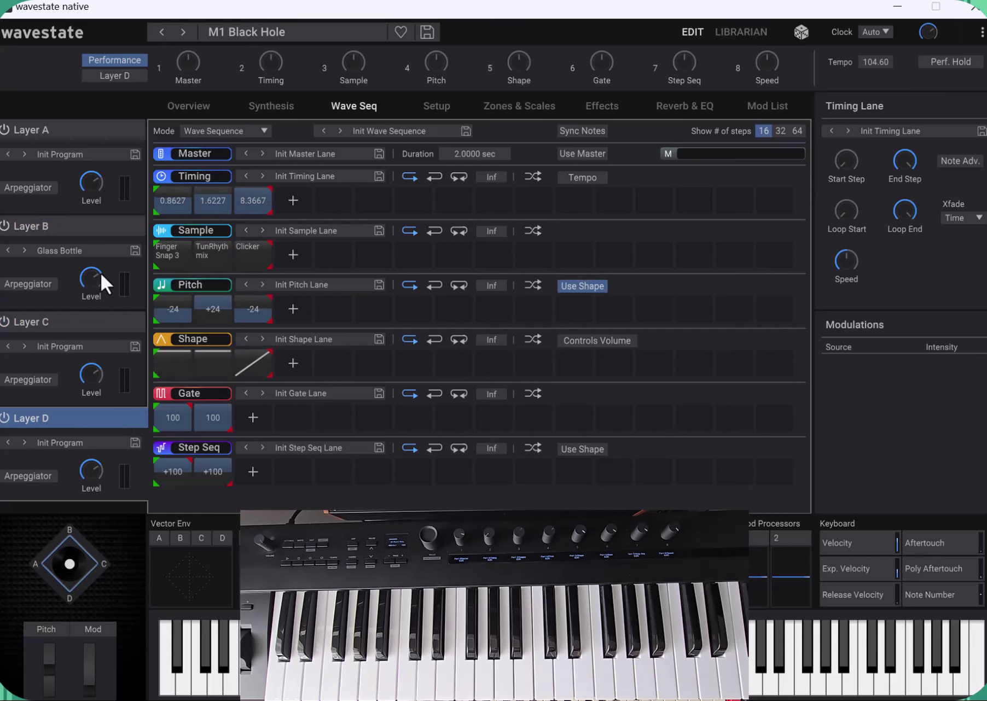
left_click(101, 134)
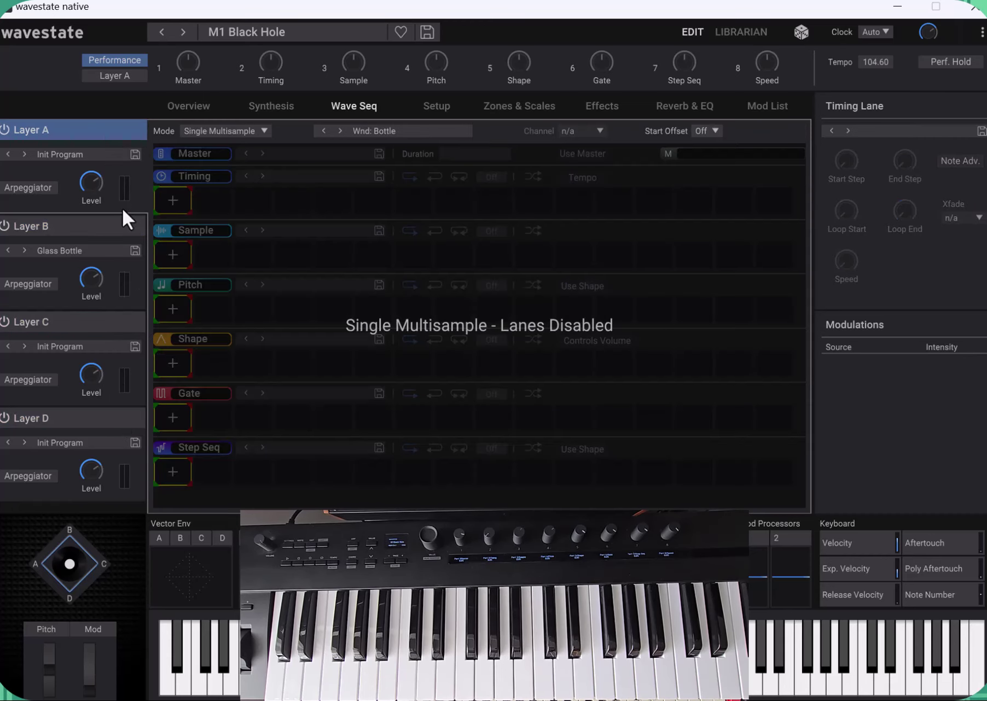
left_click(112, 237)
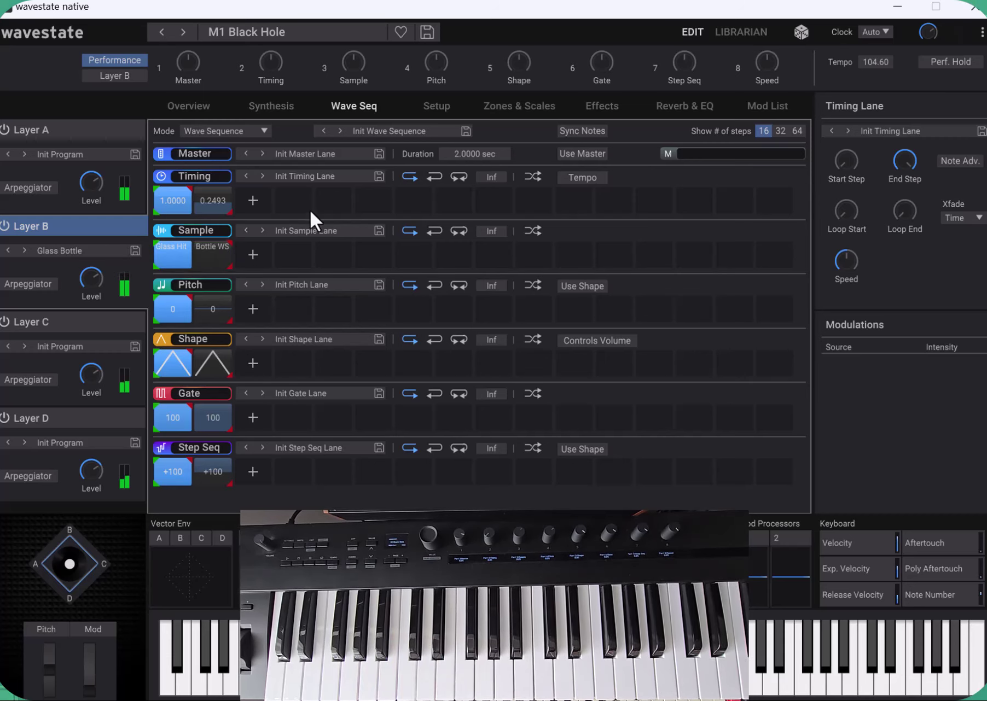
left_click(98, 325)
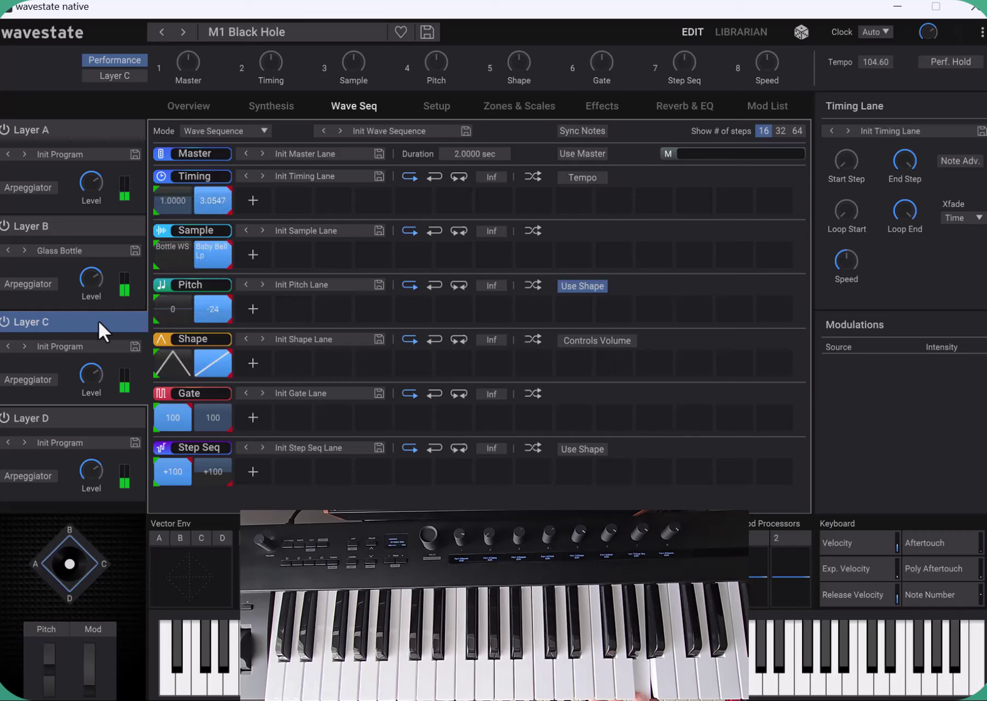
left_click(92, 421)
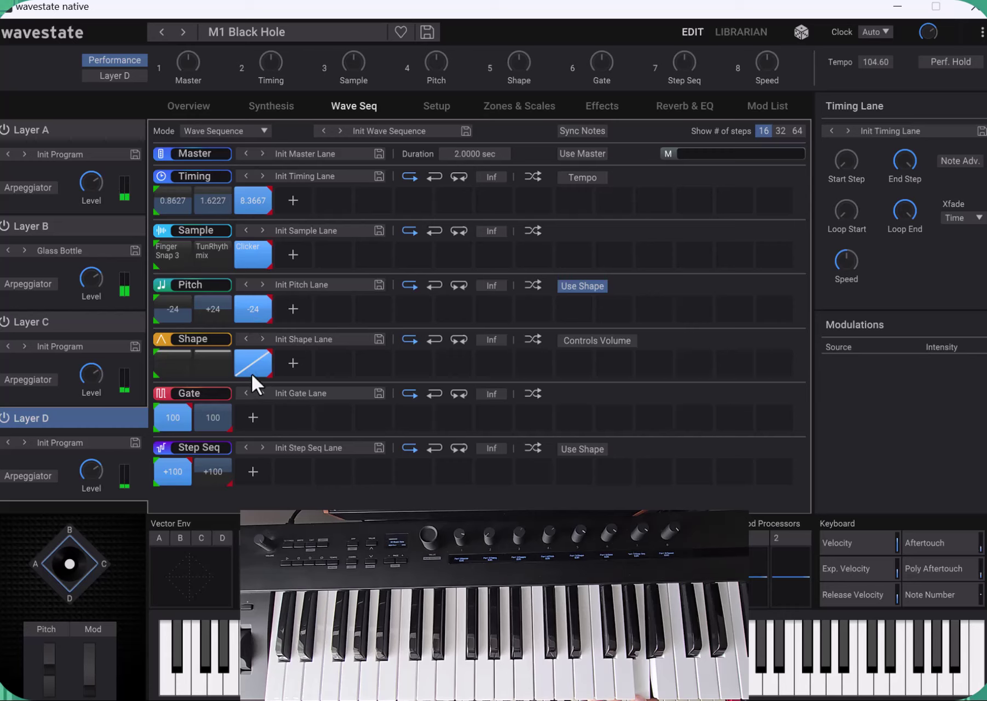
Step: Switch off Layers A, B and C so only Layer D sounds
left_click(4, 130)
left_click(5, 224)
left_click(7, 323)
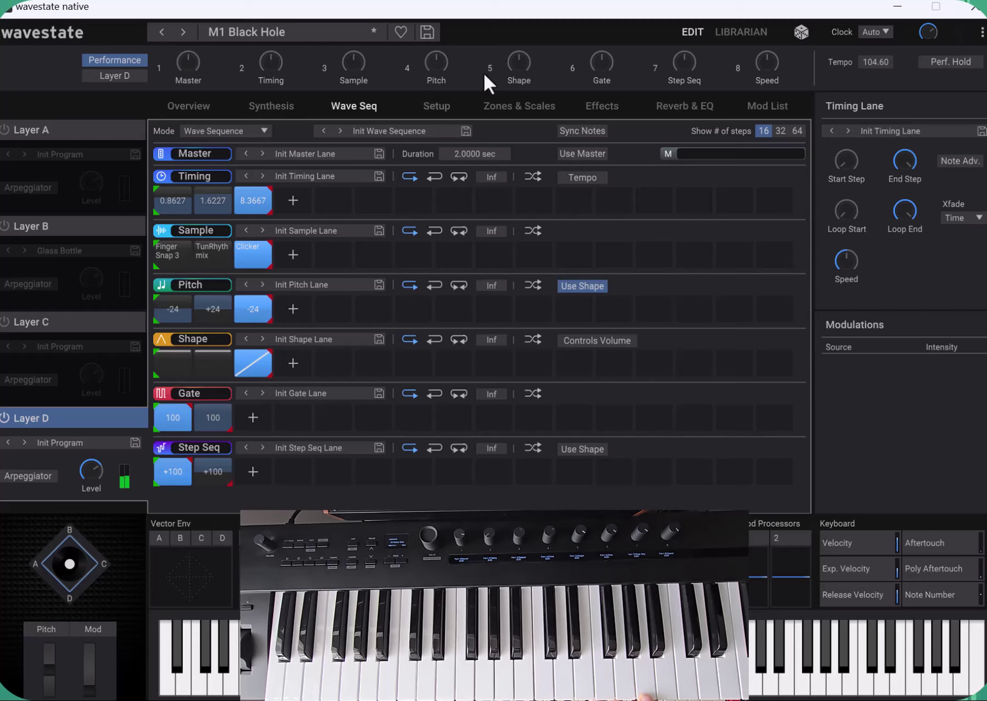
Step: Load M1 BottleBell WIP, check its Wave Seq page in Edit, and return to Librarian
left_click(725, 34)
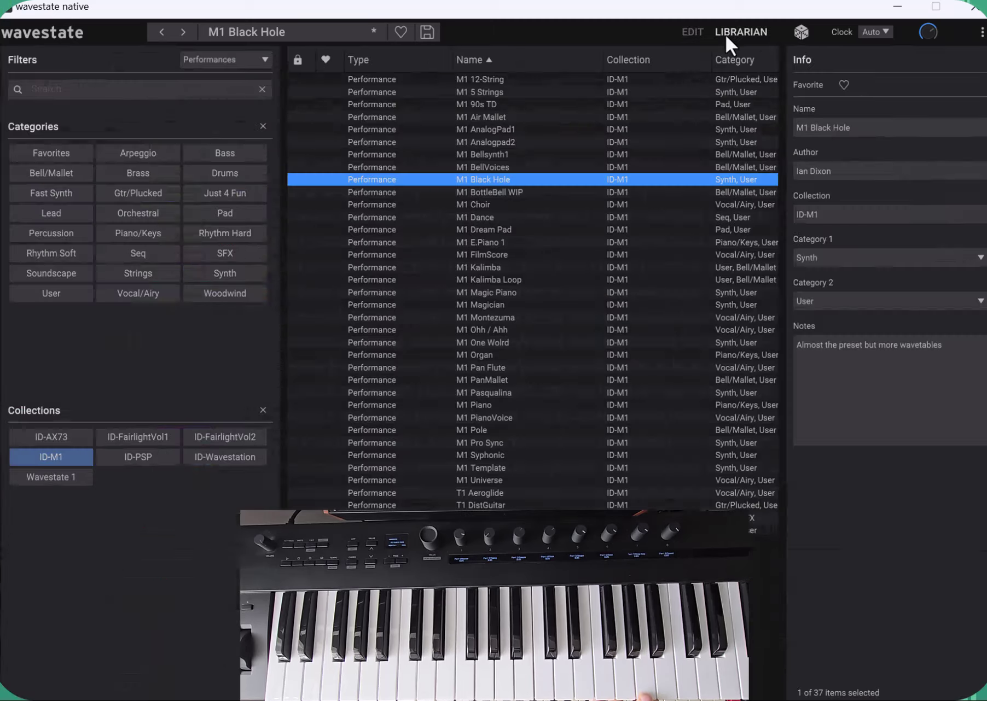
left_click(505, 196)
left_click(688, 33)
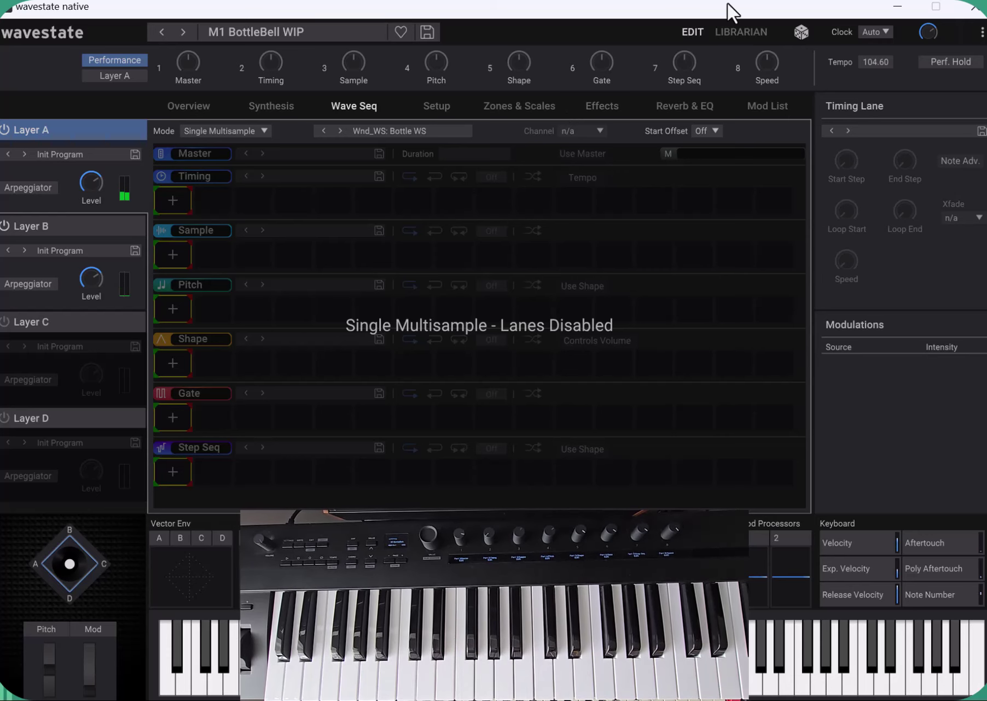
left_click(712, 26)
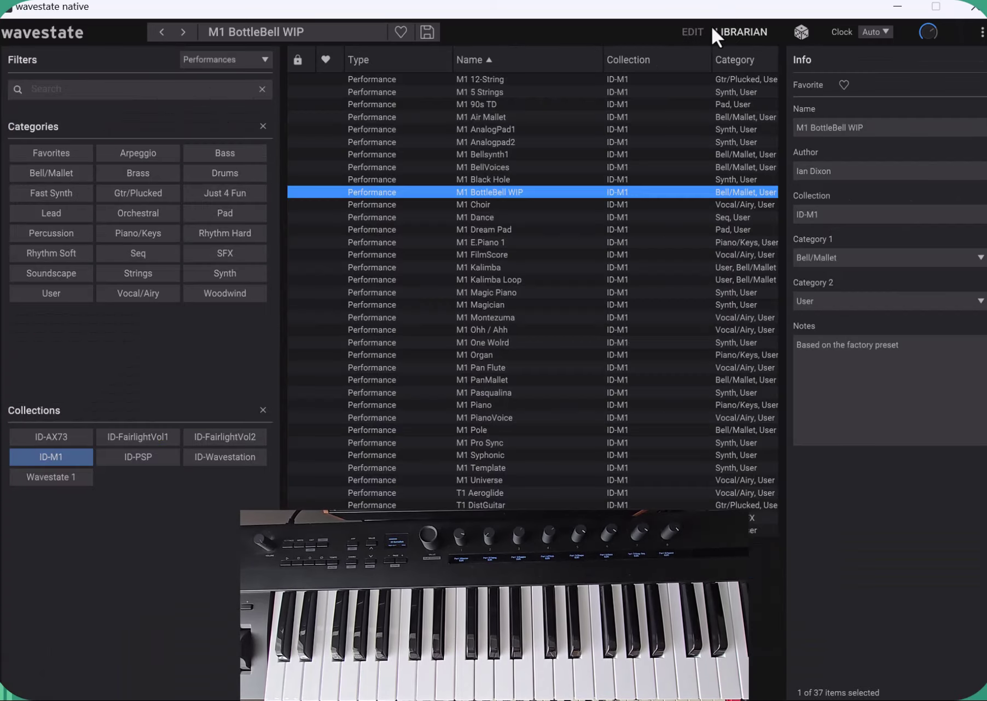
Step: Load M1 Choir to audition it, then load the M1 Dance performance
left_click(461, 200)
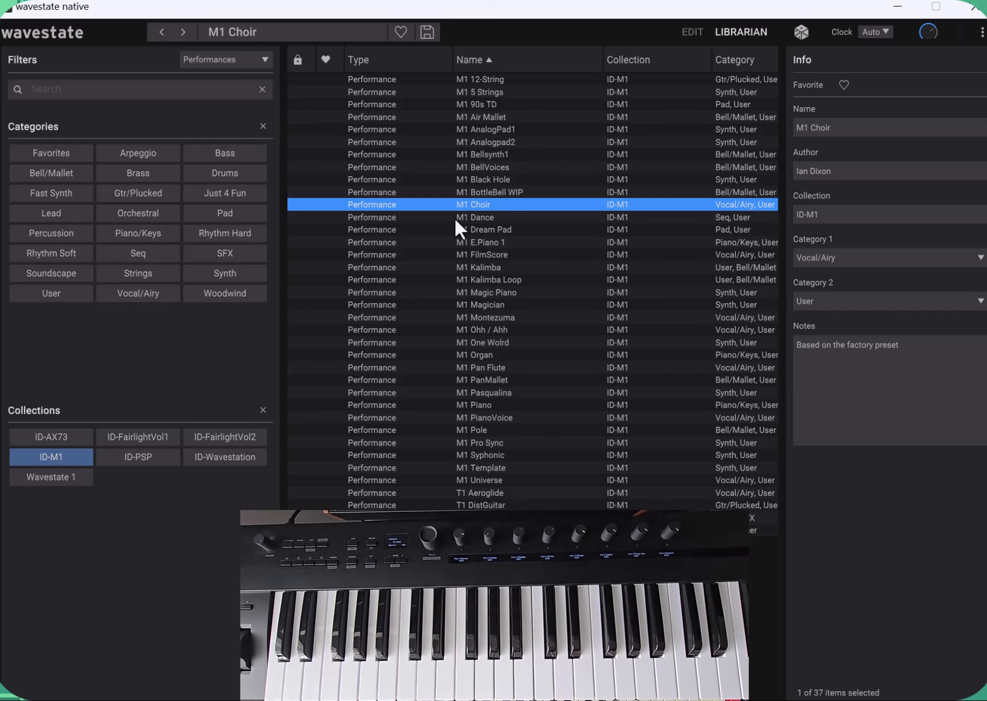
left_click(455, 217)
Step: Open M1 Dance in Edit, inspect Layers A, D and C, and switch off Layers D and C
left_click(691, 32)
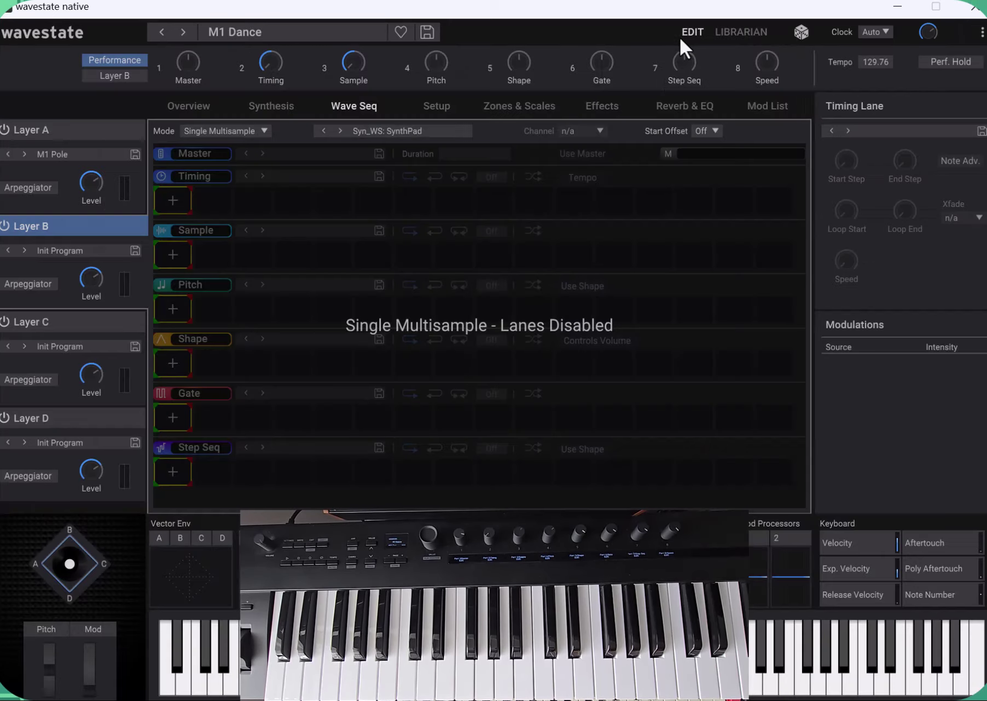
left_click(70, 132)
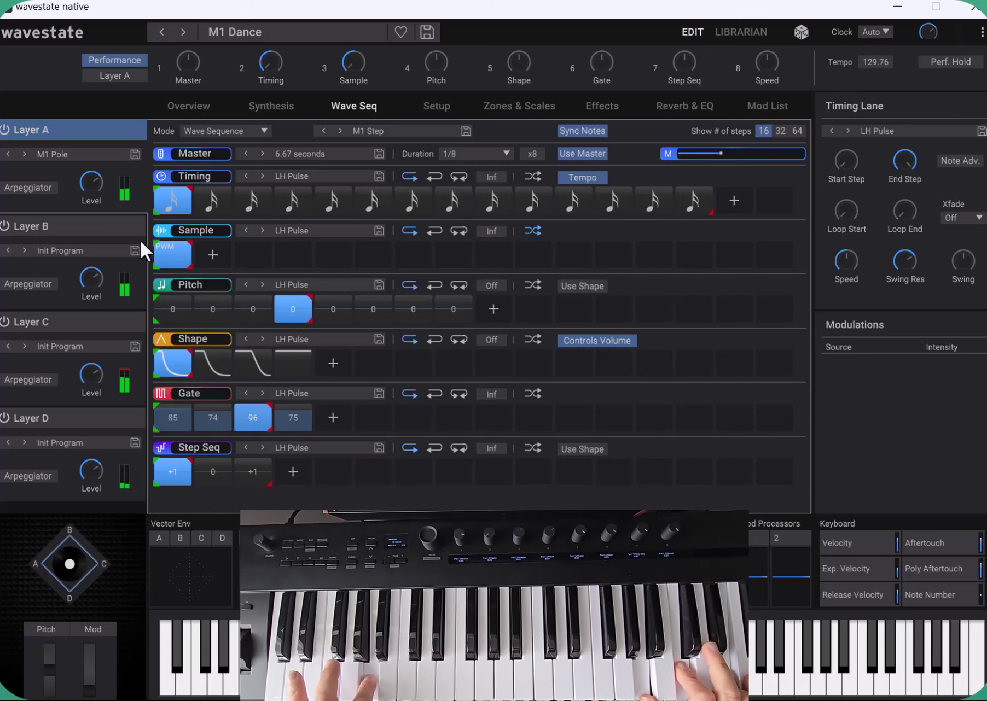
left_click(30, 407)
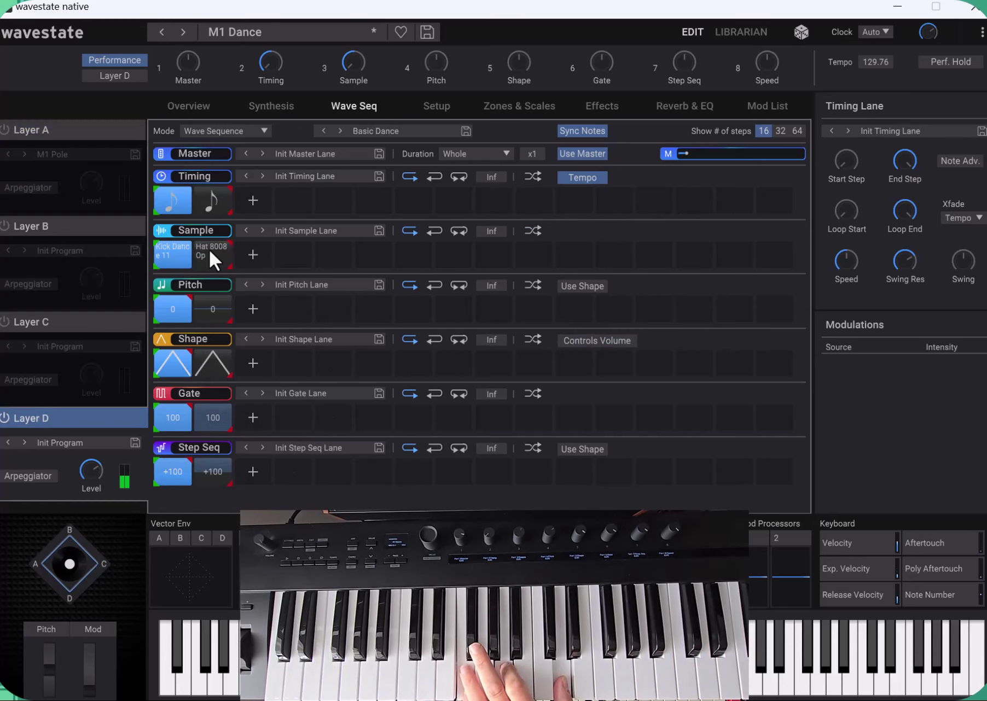
left_click(5, 418)
left_click(7, 324)
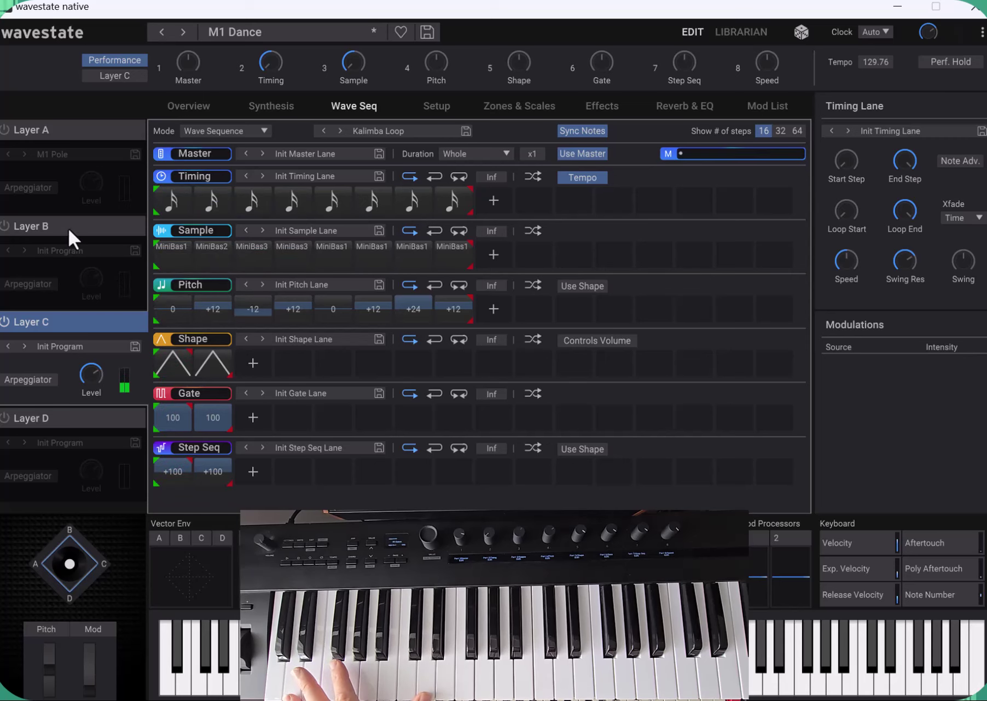
left_click(5, 323)
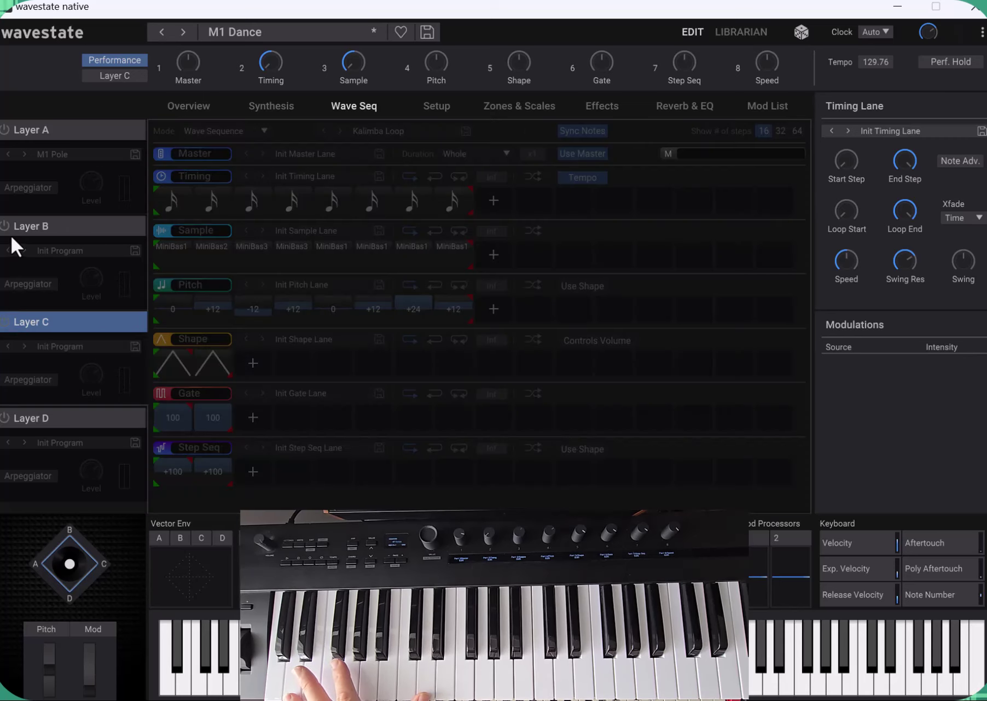
Step: Review Layers B and A, then load M1 Dream Pad from the library
left_click(20, 232)
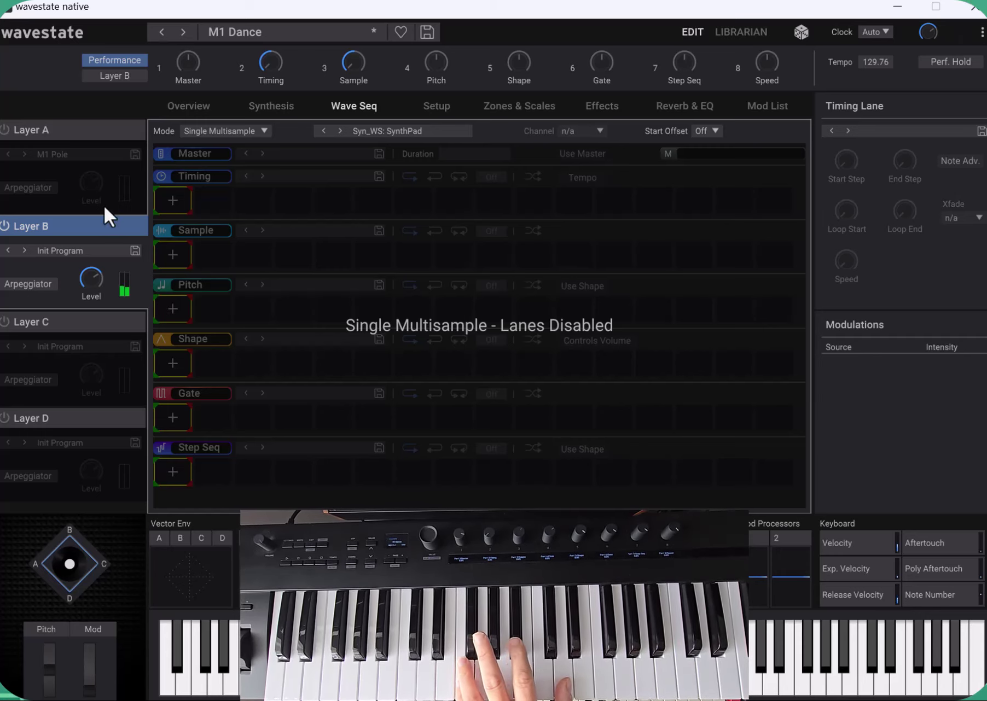
left_click(17, 132)
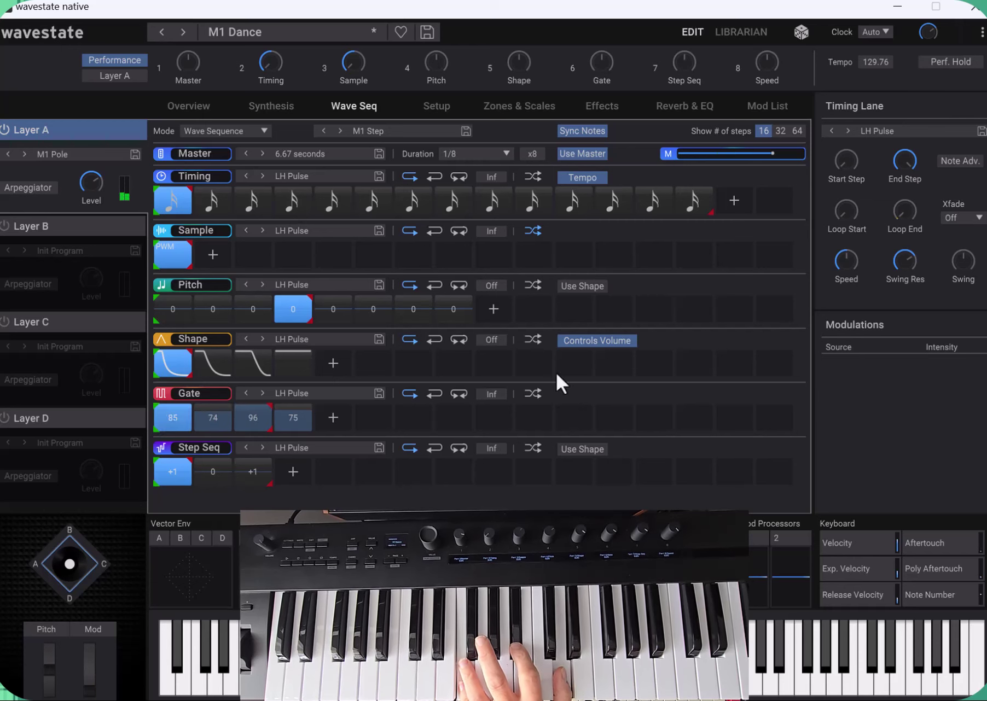
left_click(444, 232)
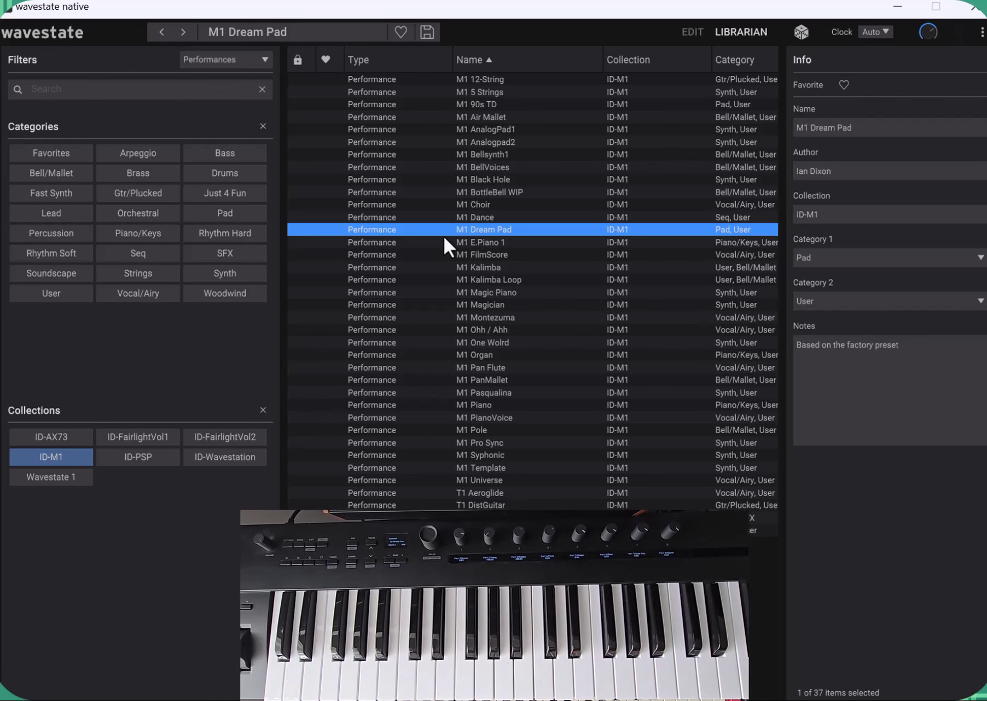
Step: Load M1 E.Piano 1 in Edit and inspect Layer B's VPM 5 step, Sample lane and timing step A1
left_click(452, 242)
left_click(691, 32)
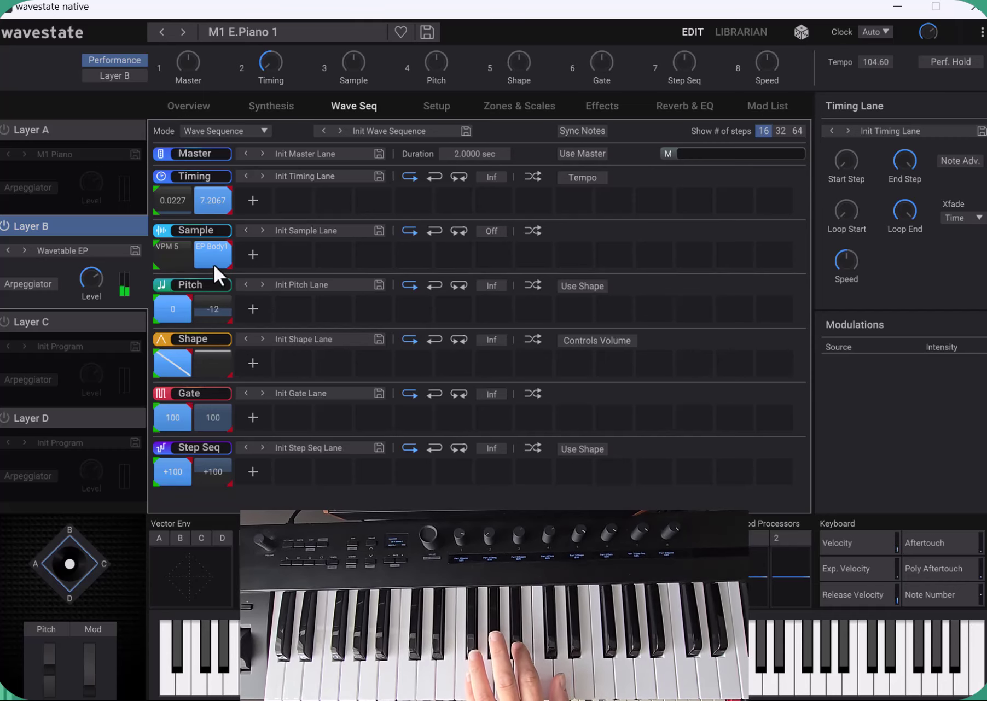
left_click(178, 264)
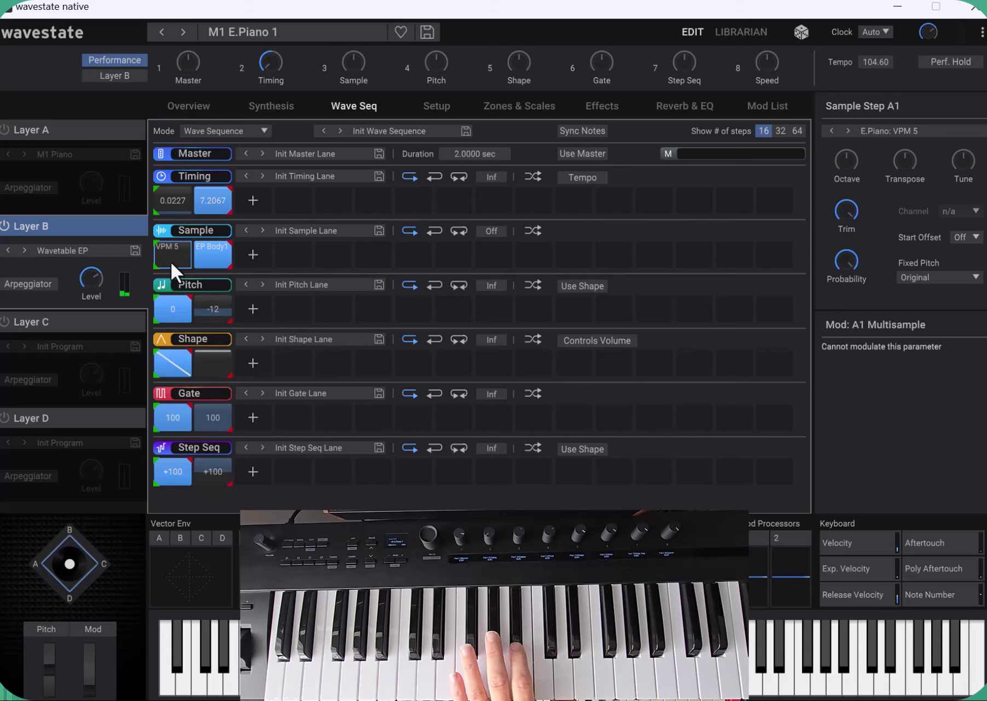
left_click(170, 261)
left_click(177, 235)
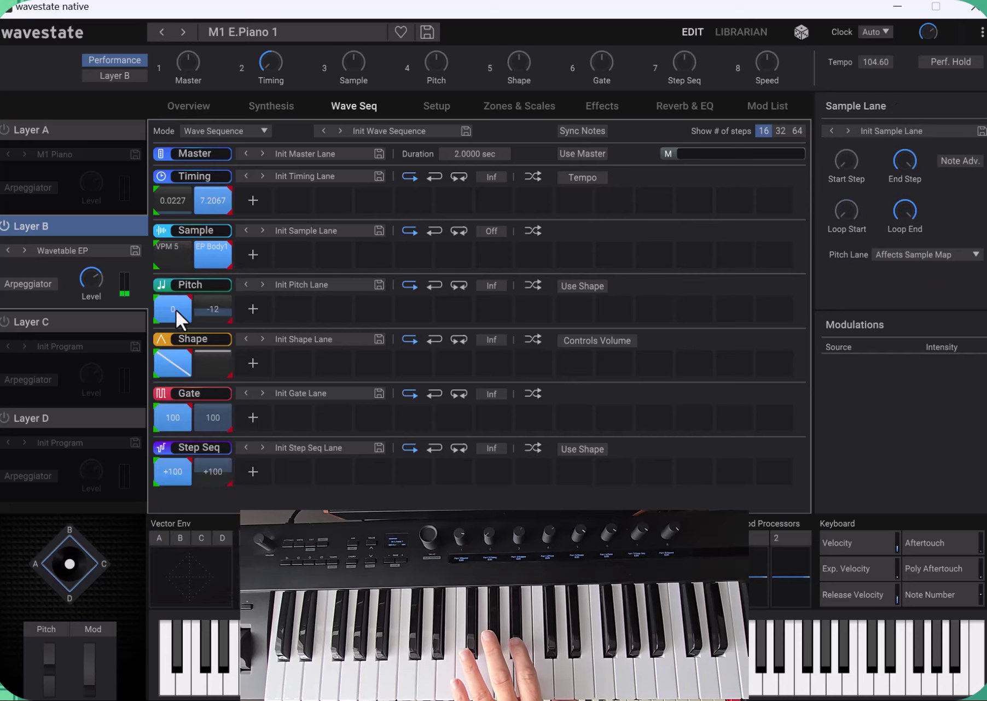
left_click(165, 201)
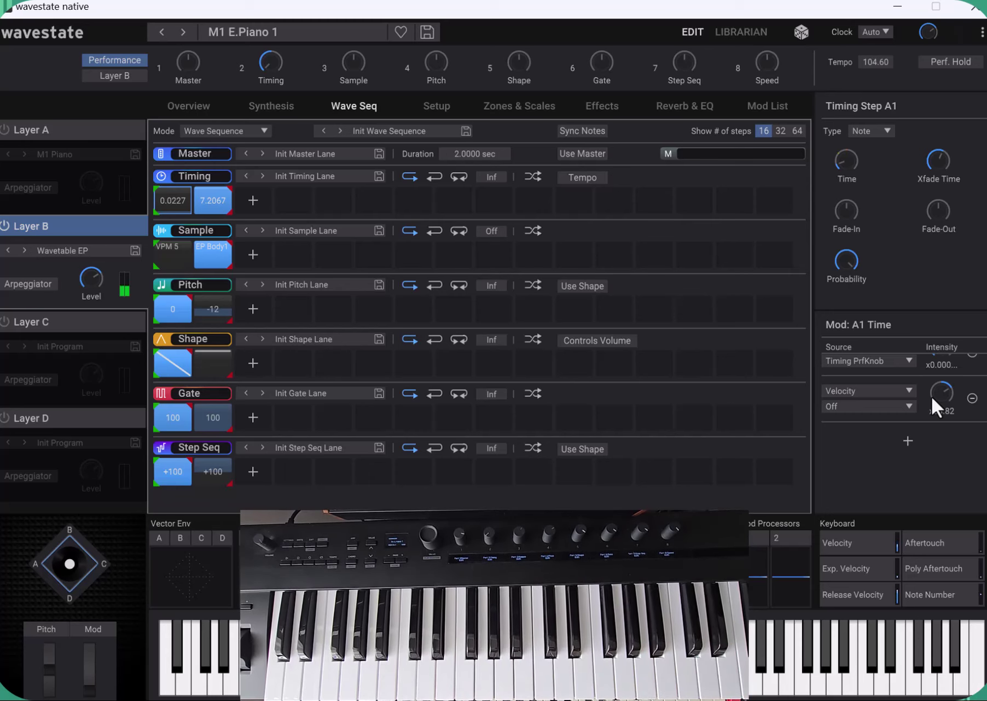
Step: Audition M1 Kalimba and M1 Kalimba Loop, then view Kalimba Loop's Layer B lanes in Edit
left_click(740, 32)
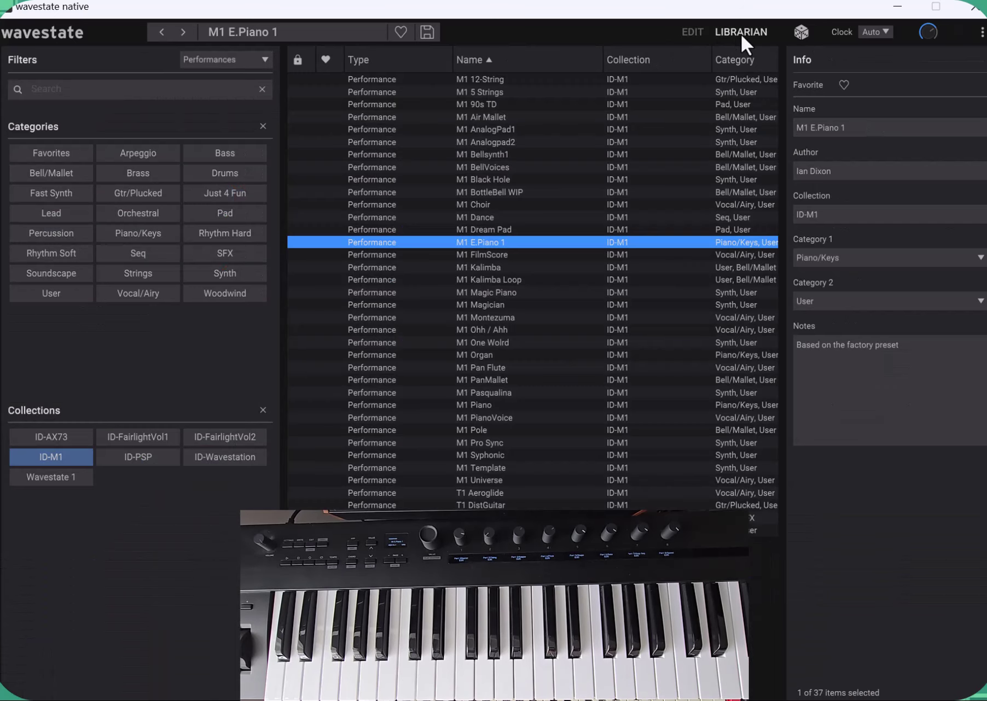
left_click(393, 268)
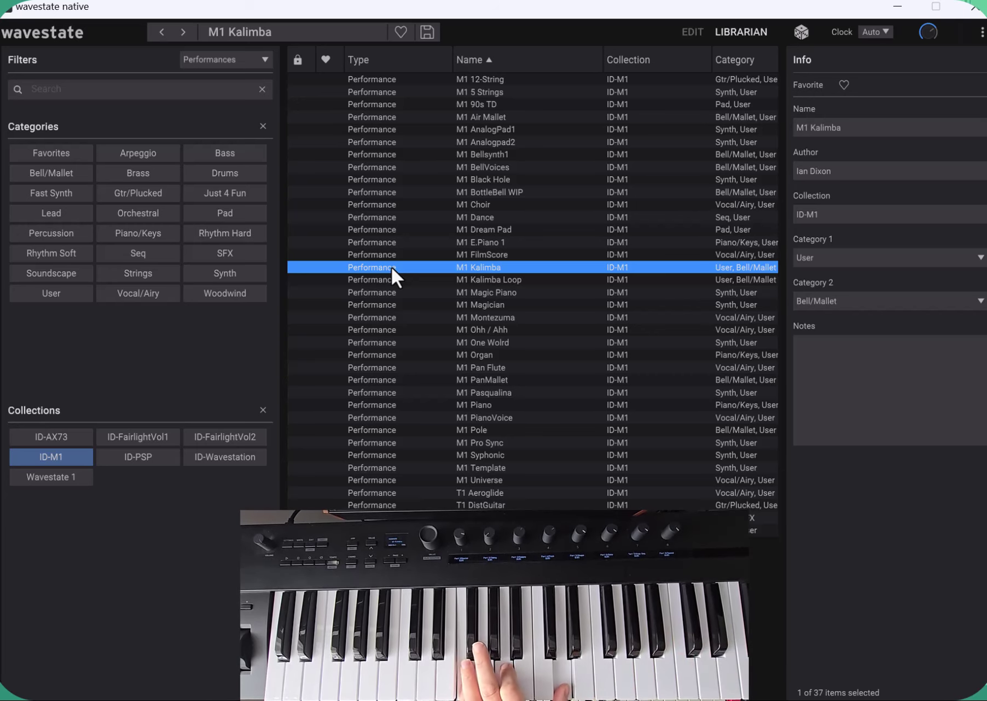
key("Down")
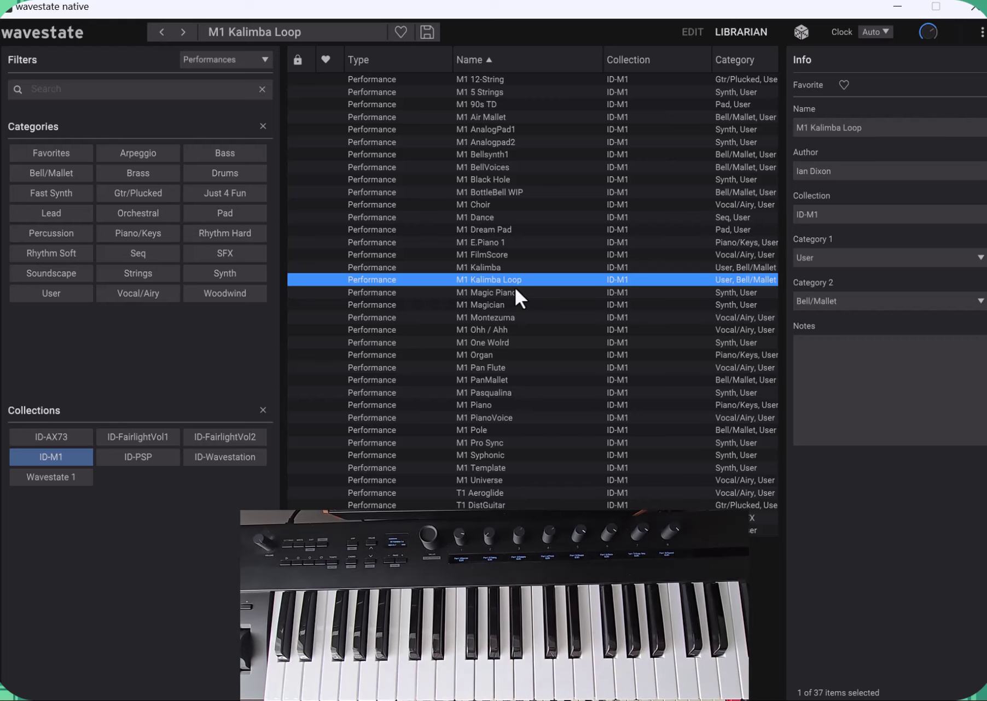
left_click(693, 31)
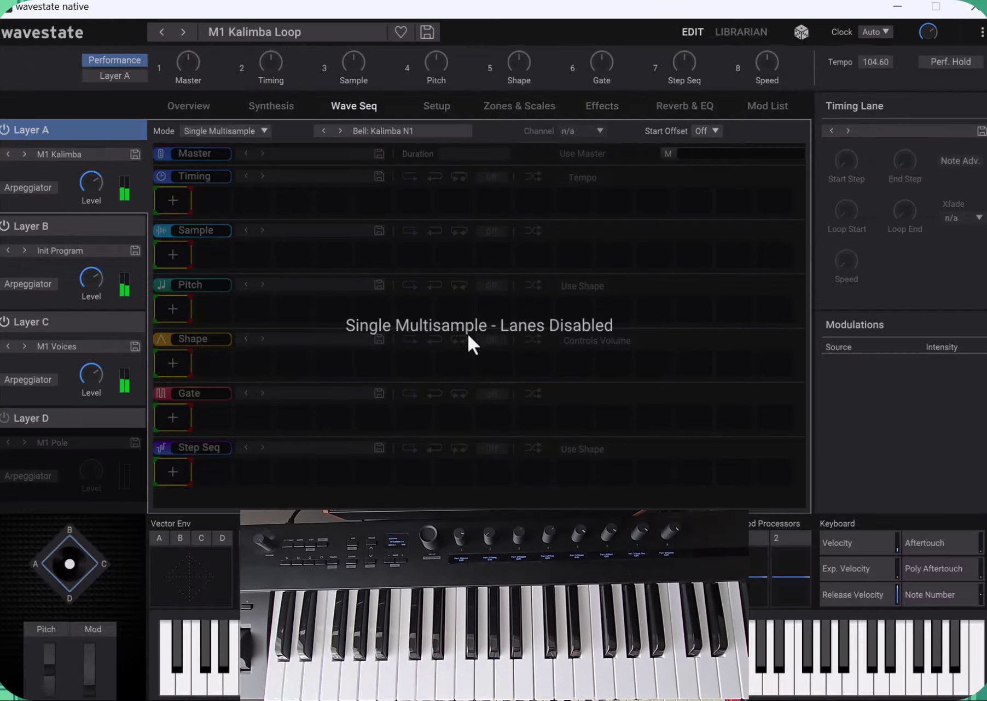
left_click(88, 228)
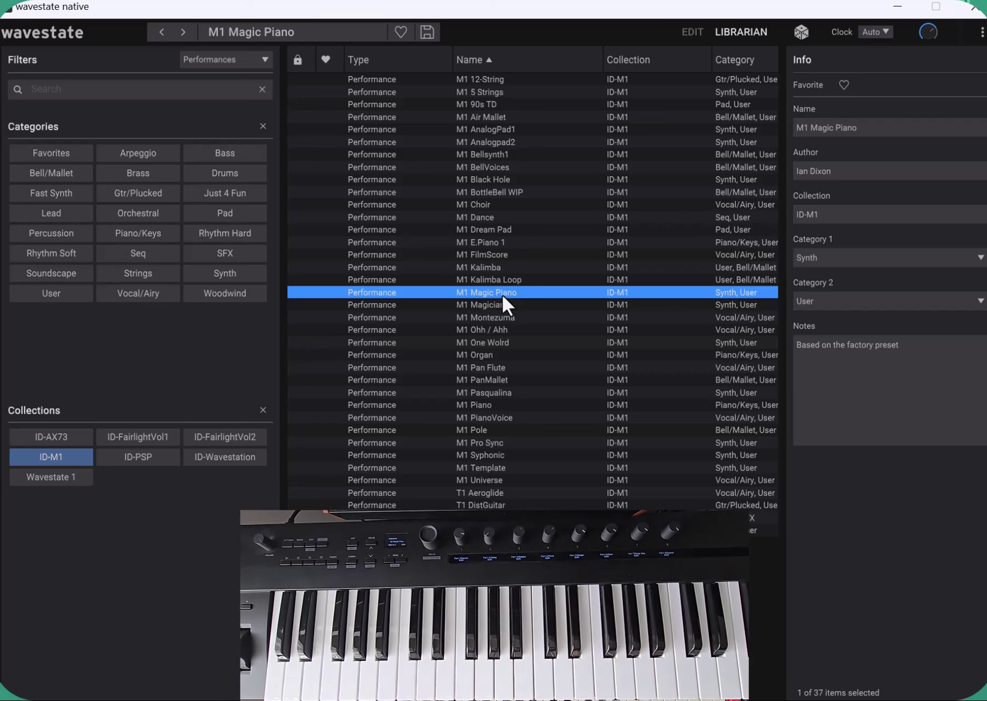
Step: Audition M1 Magician, then load the M1 Montezuma performance
left_click(504, 305)
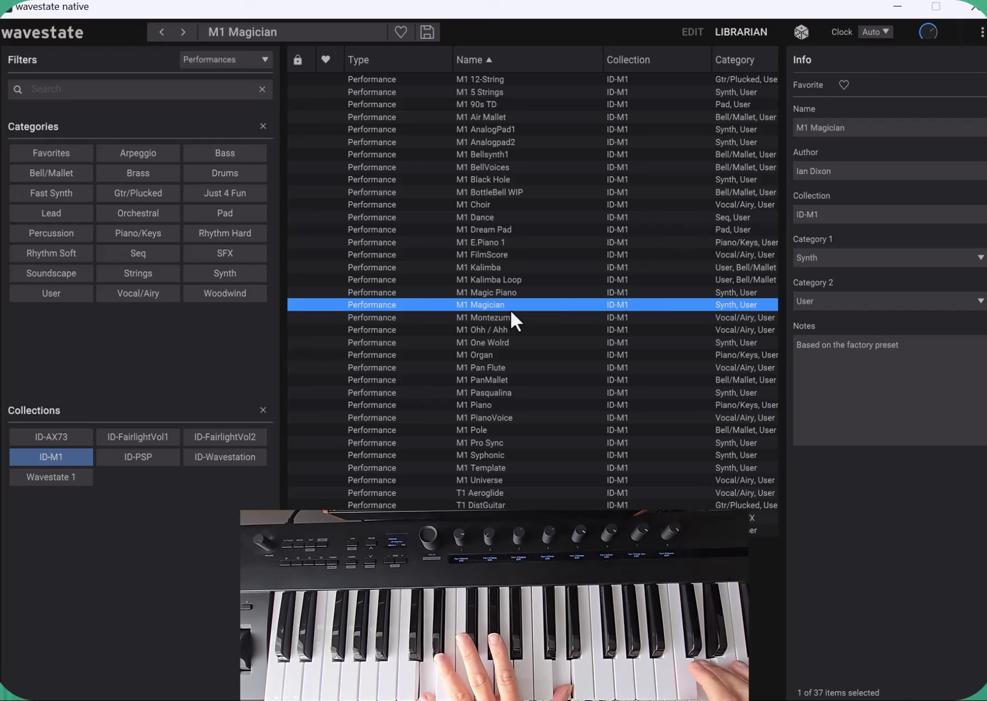
left_click(510, 317)
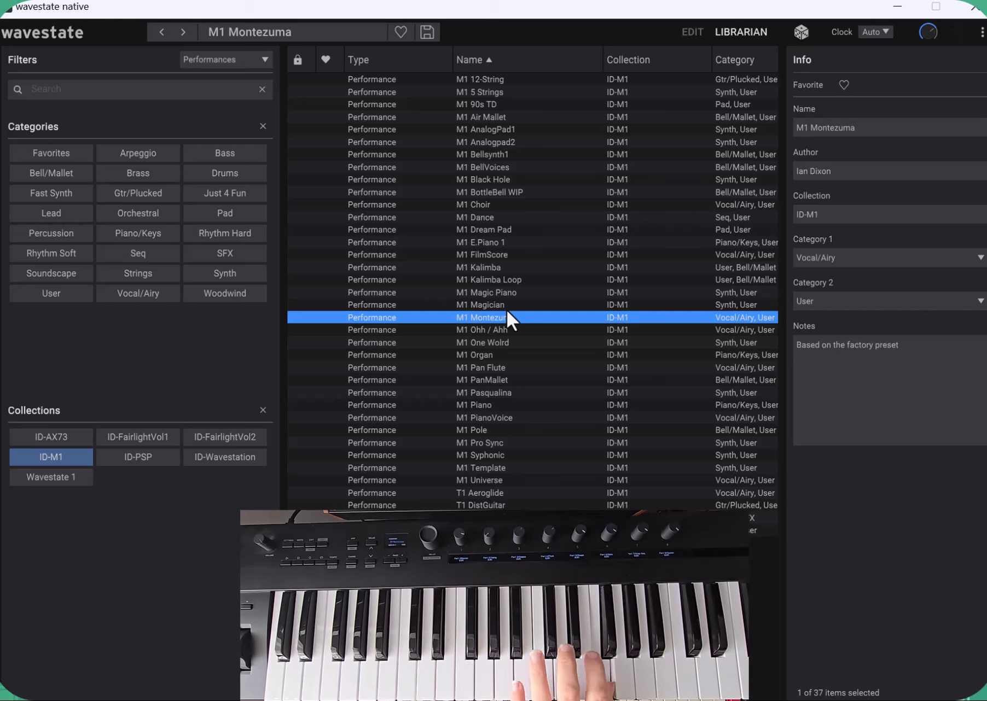
Step: Open M1 Montezuma's edit view and inspect Layer A's wave sequence lanes
left_click(693, 33)
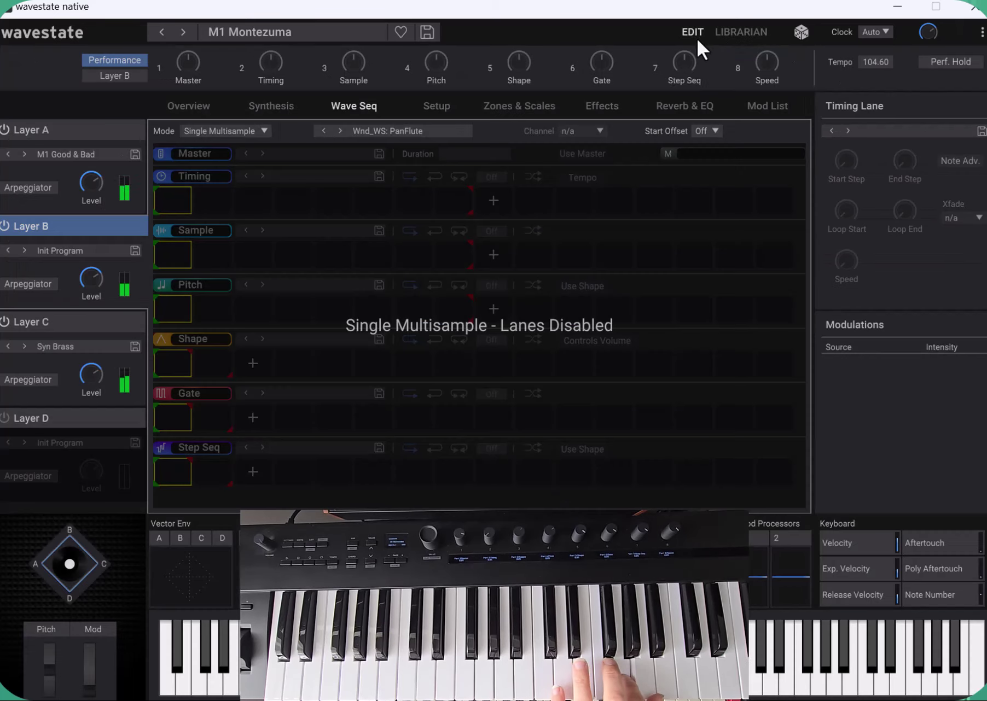
mouse_move(83, 280)
left_click(85, 129)
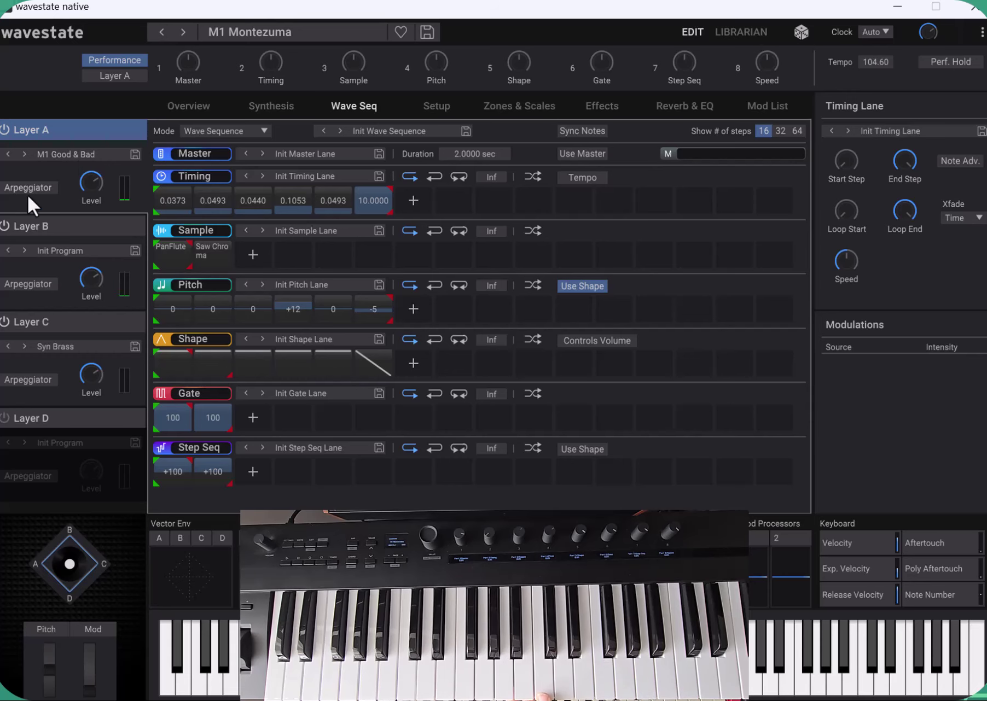
Step: Switch Layers B and C off so only Layer A's PanFlute/Saw Chroma sequence plays
left_click(13, 230)
left_click(4, 227)
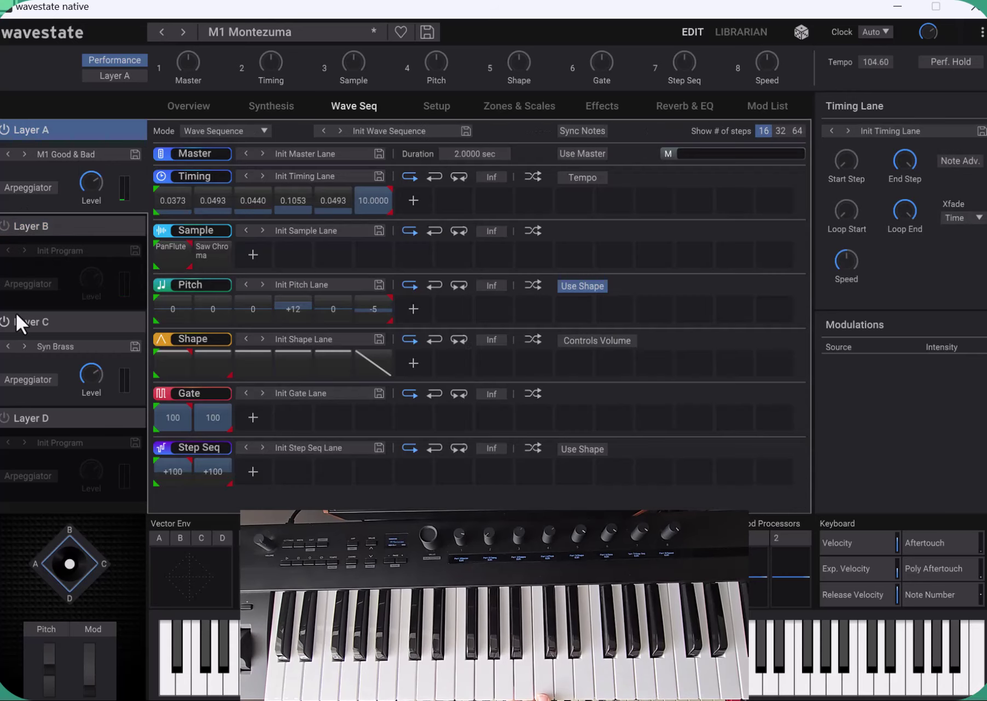
left_click(4, 323)
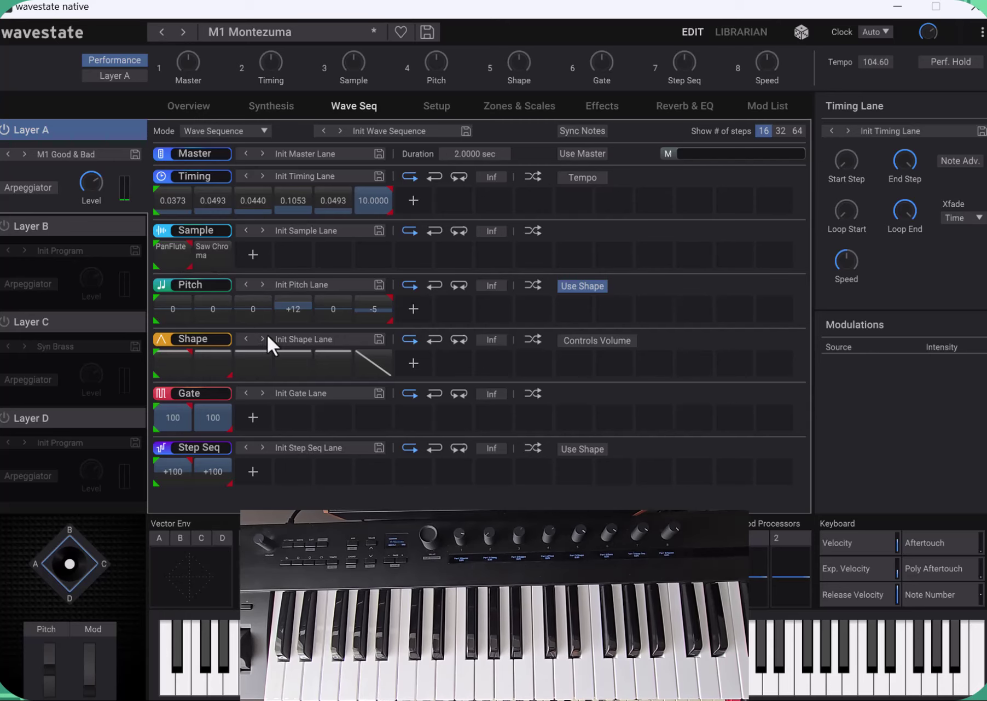
Step: Back in the Librarian, audition M1 Ohh / Ahh and M1 One Wolrd, then load M1 Organ
left_click(740, 34)
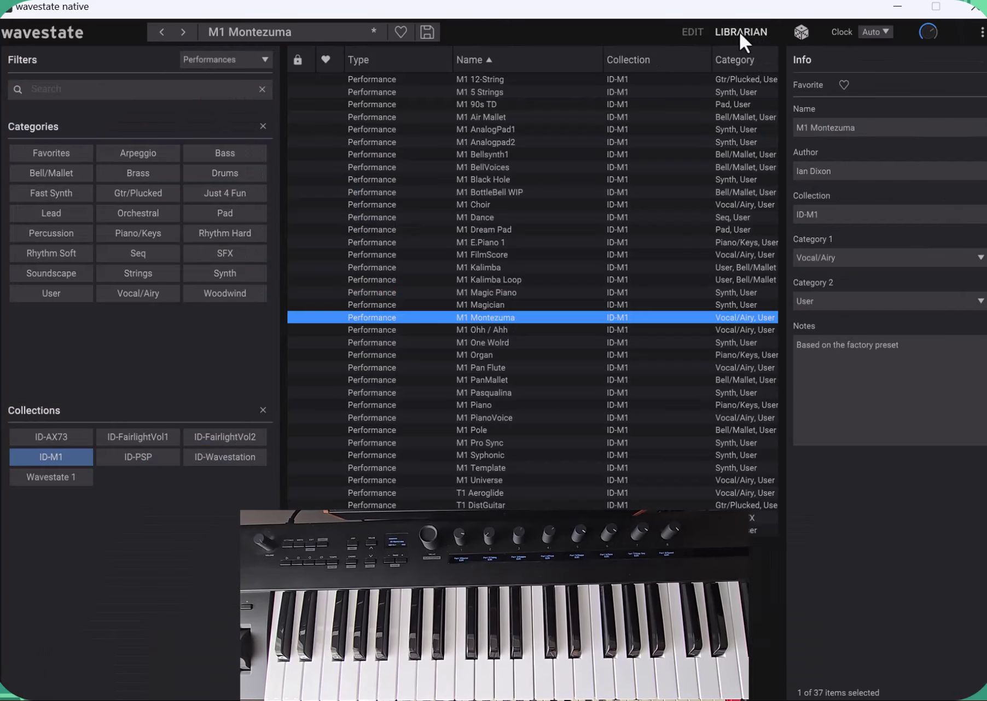
left_click(497, 331)
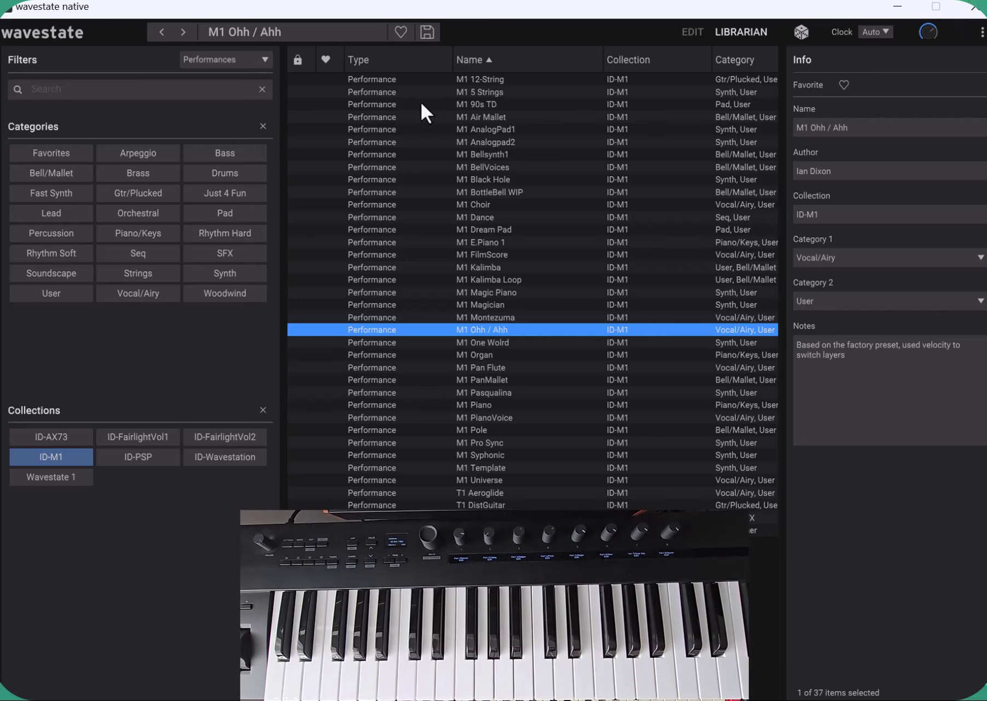
left_click(505, 345)
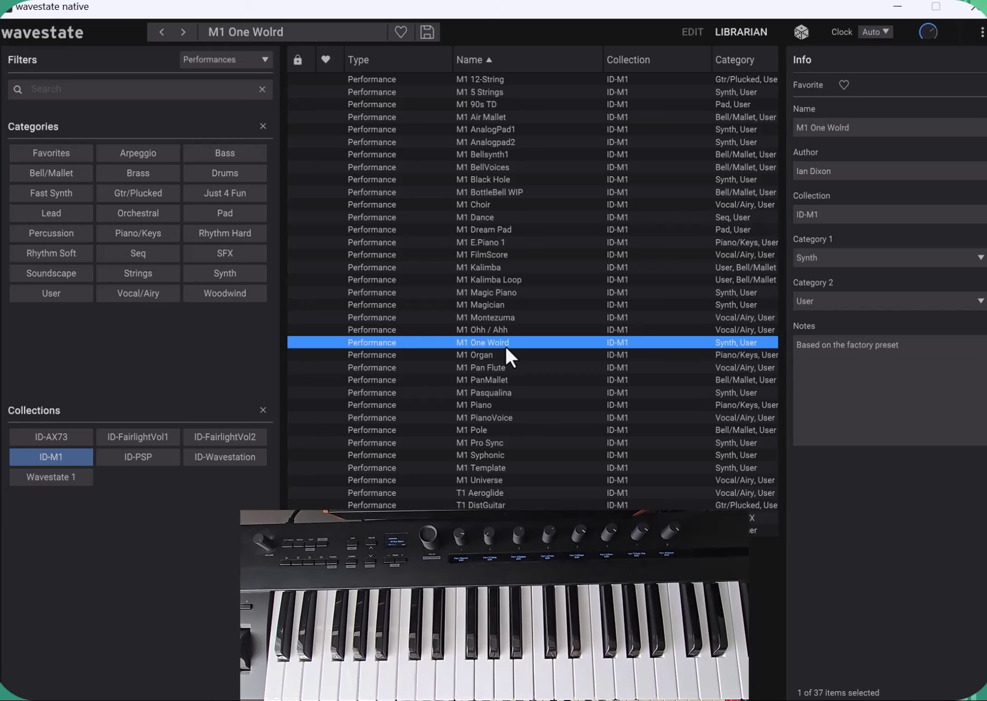
left_click(493, 355)
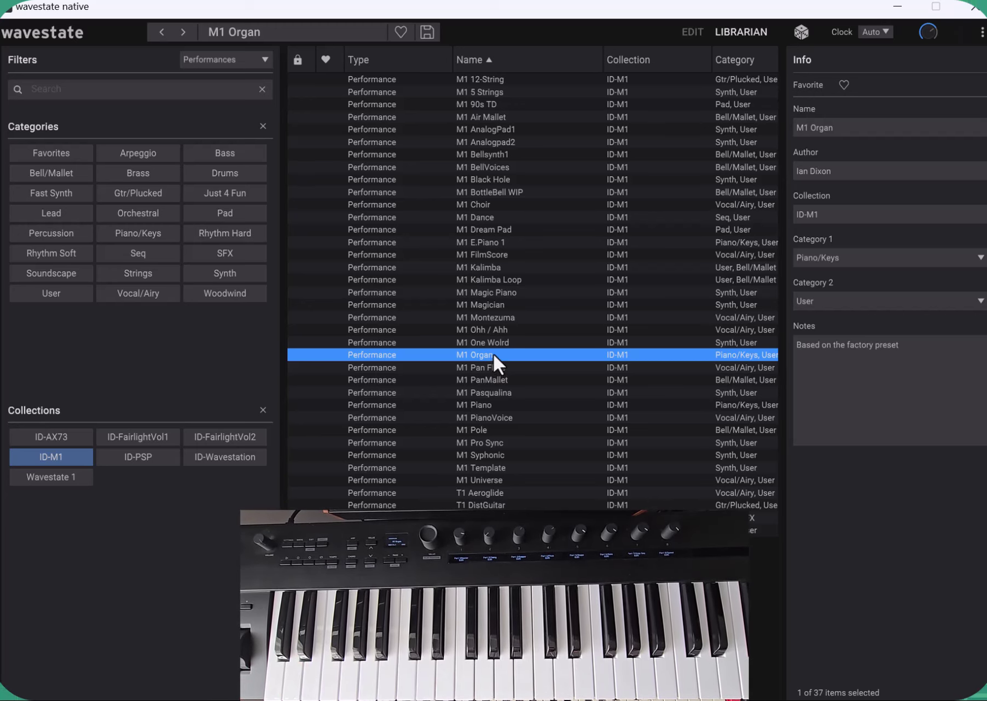
Step: Glance at M1 Organ's edit view, then try M1 Pan Flute and M1 PanMallet before loading M1 Pasqualina
left_click(695, 32)
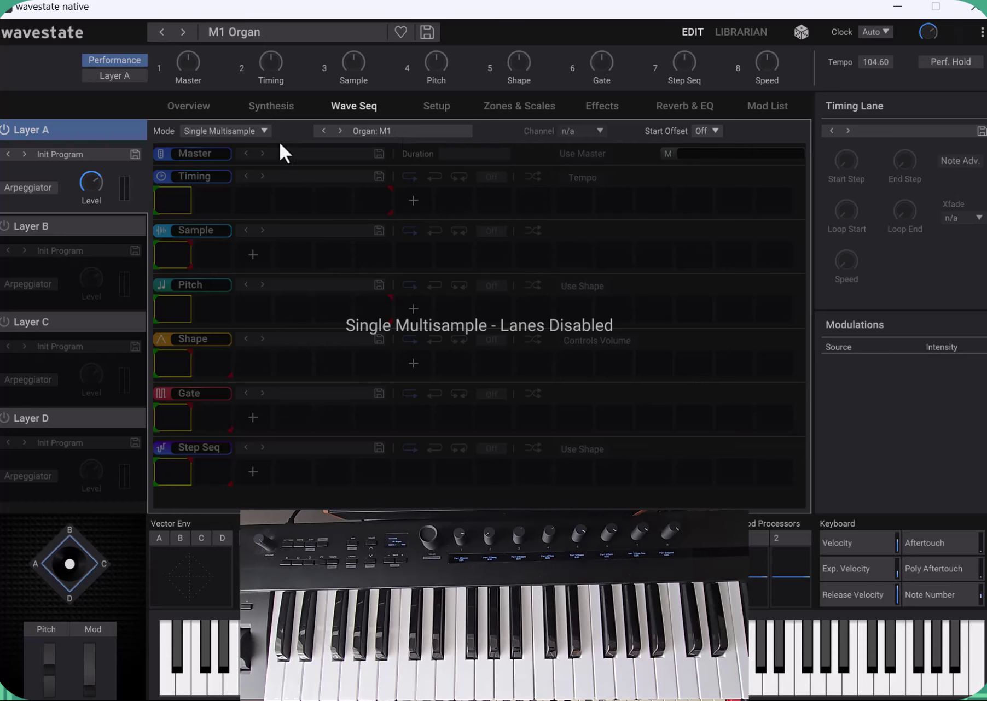
left_click(749, 38)
left_click(471, 366)
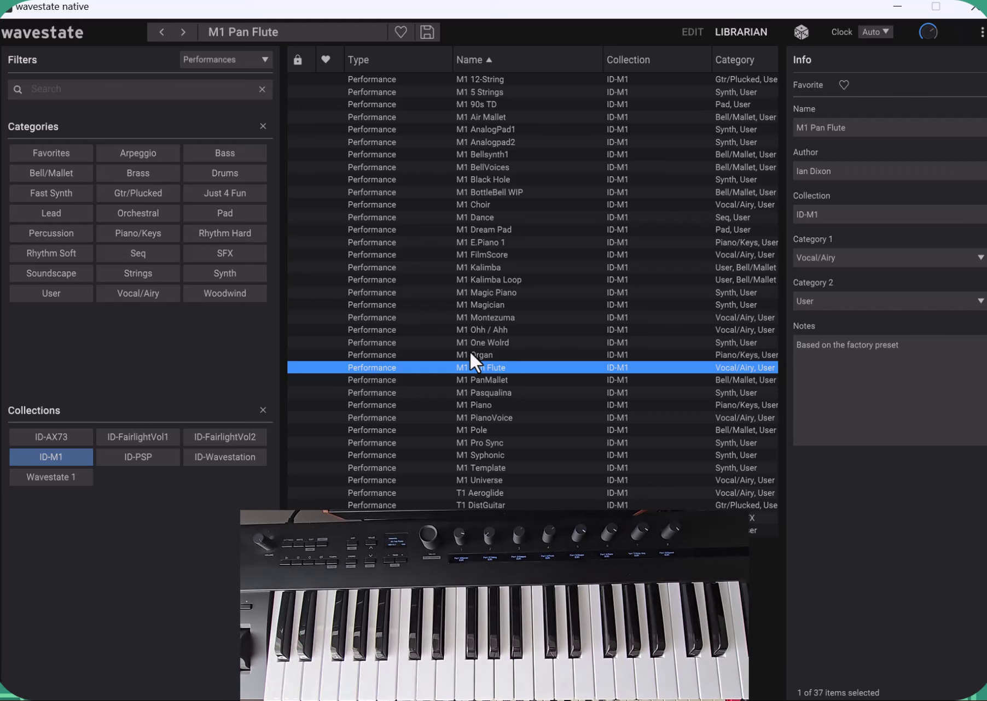
left_click(400, 376)
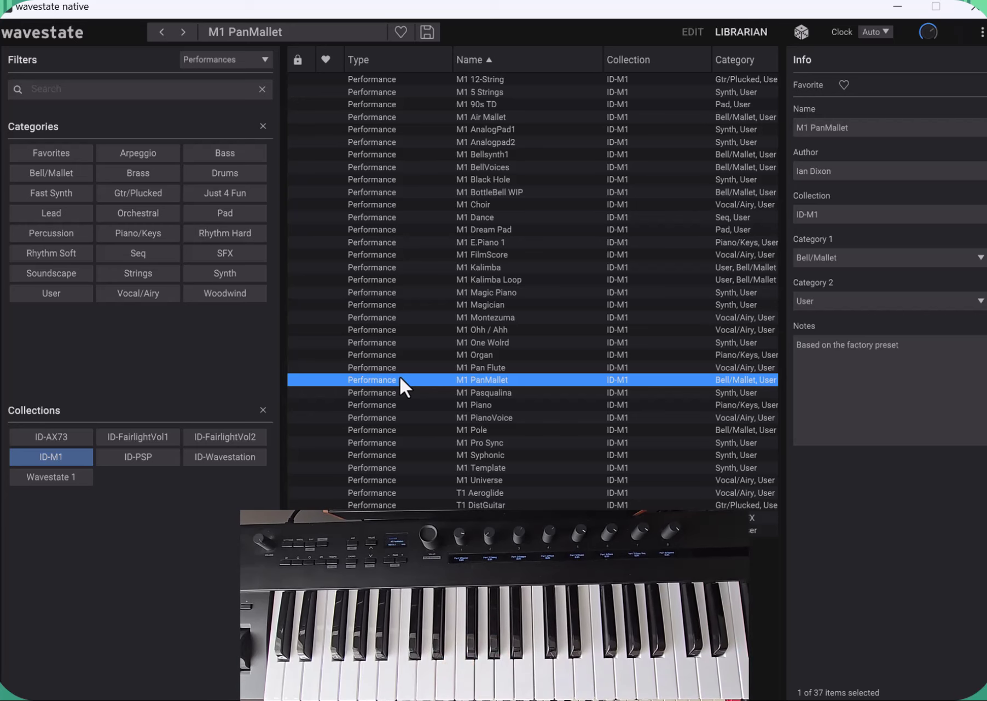
left_click(416, 388)
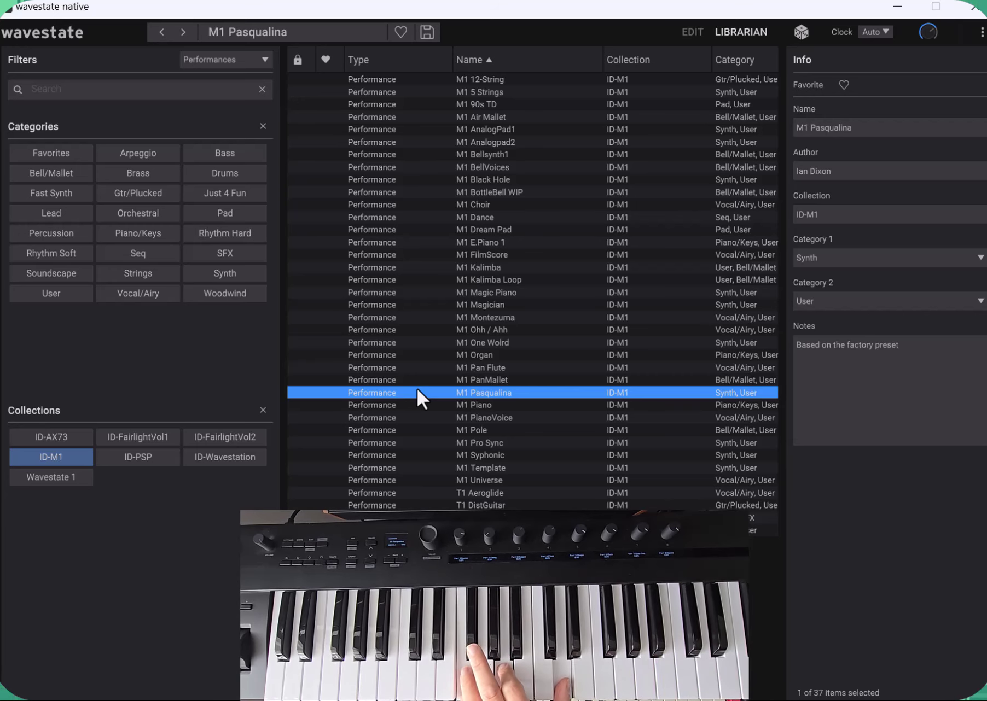
left_click(691, 32)
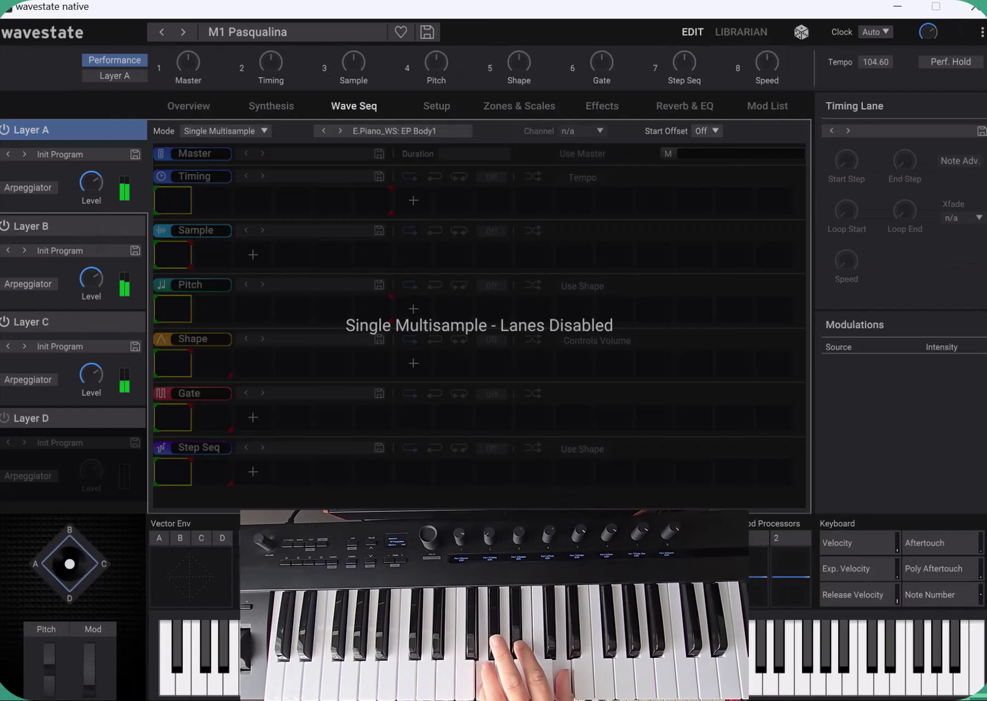
left_click(66, 228)
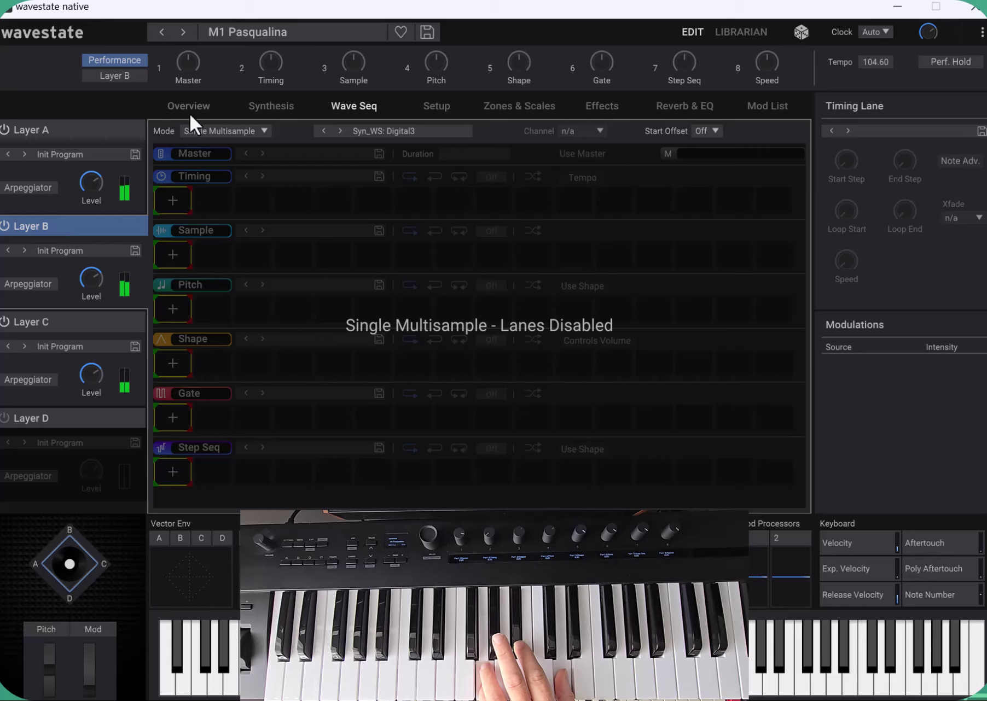
left_click(254, 110)
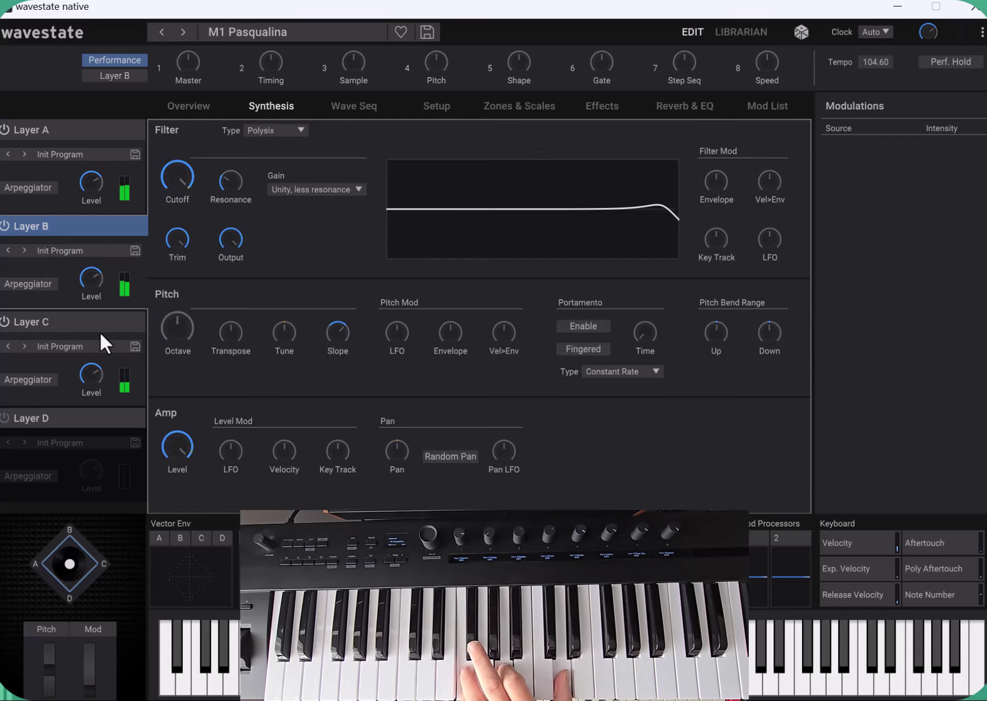
left_click(83, 131)
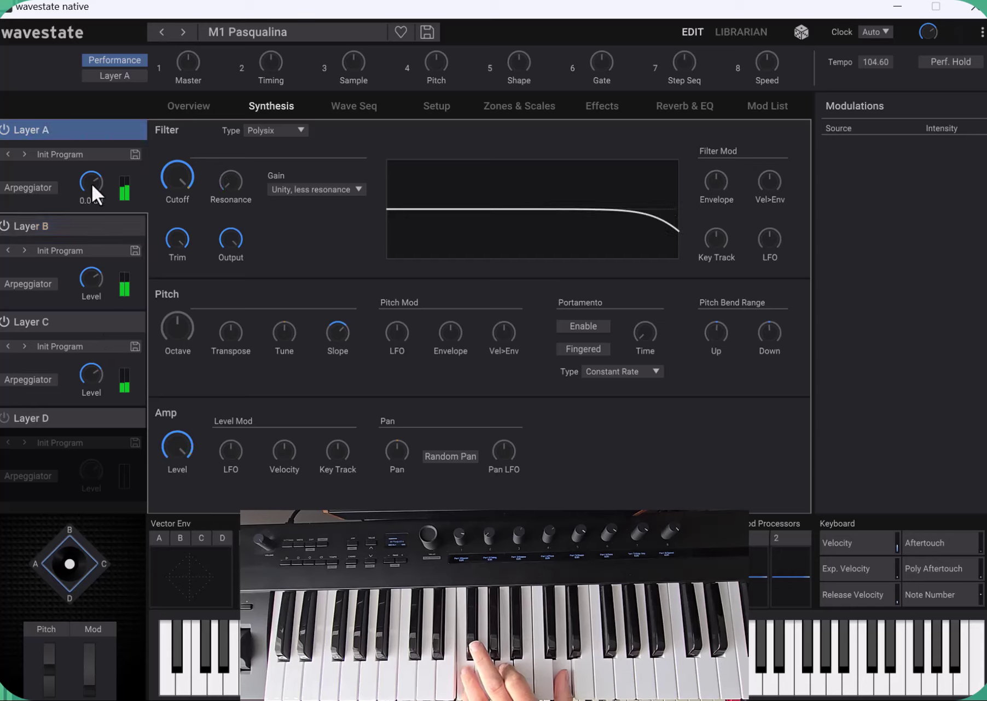
left_click(96, 224)
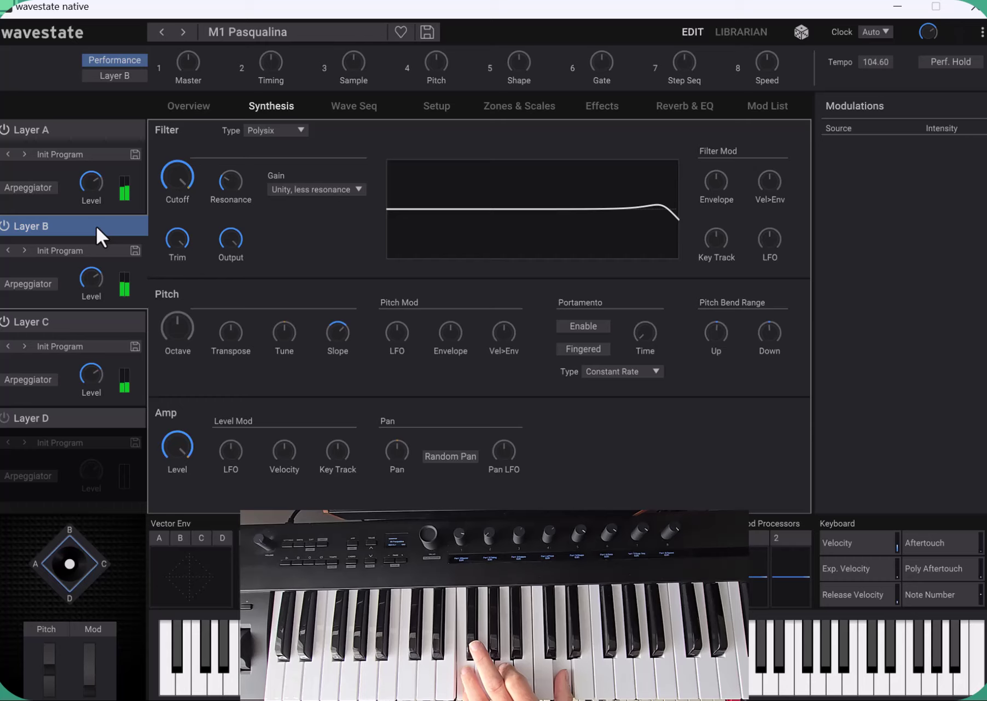
left_click(106, 324)
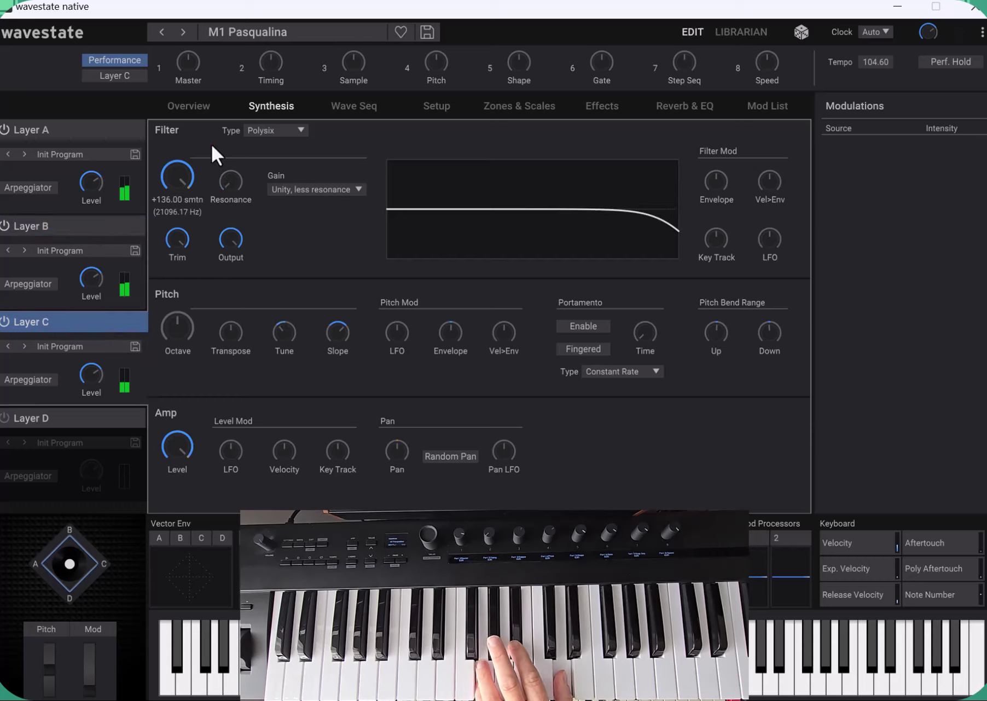
left_click(745, 33)
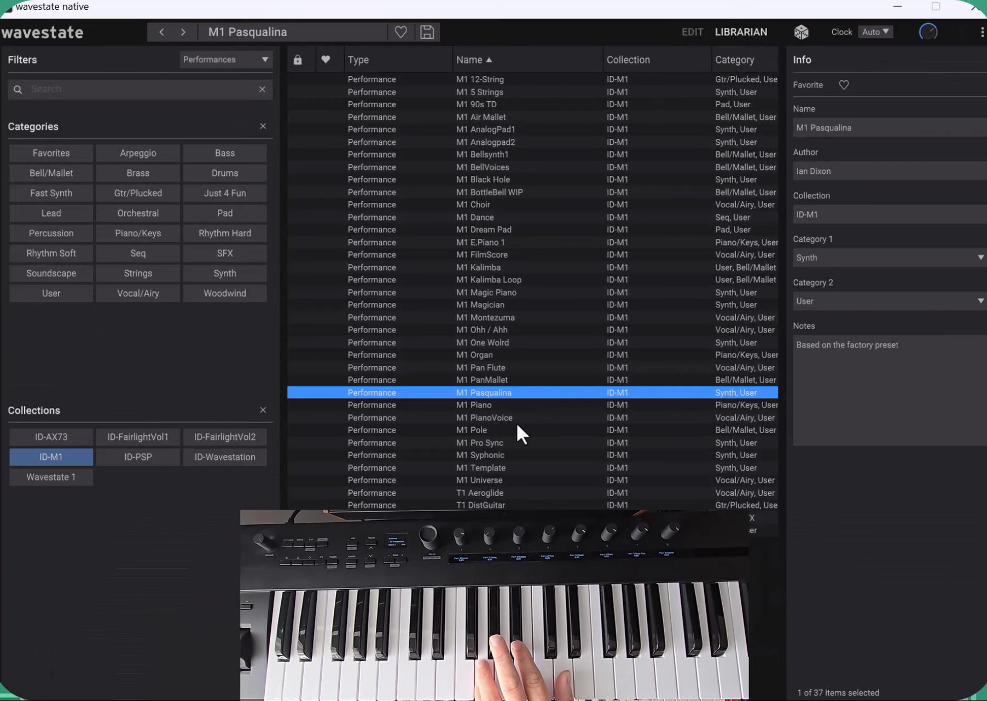
Step: Audition M1 PianoVoice and M1 Pole, then load M1 Pro Sync
left_click(510, 418)
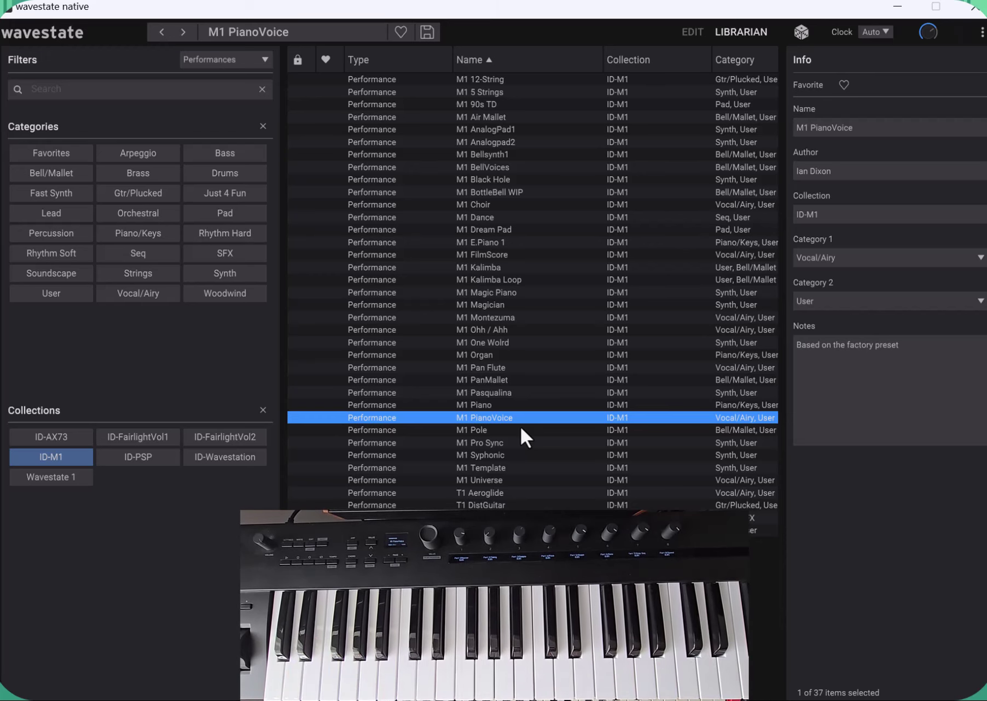
left_click(450, 430)
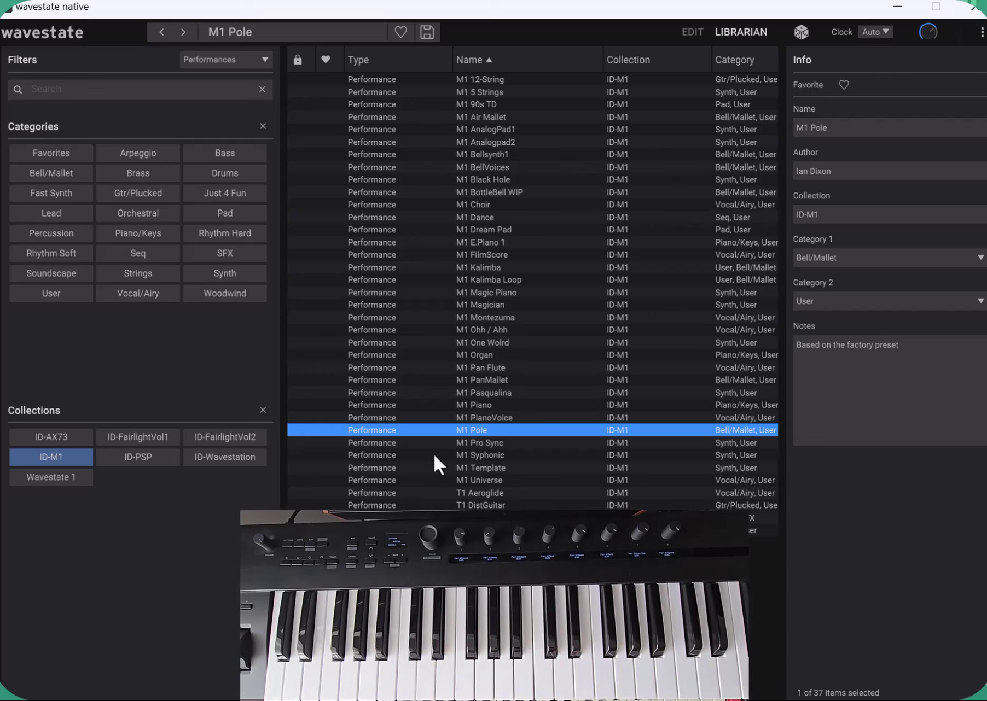
left_click(467, 446)
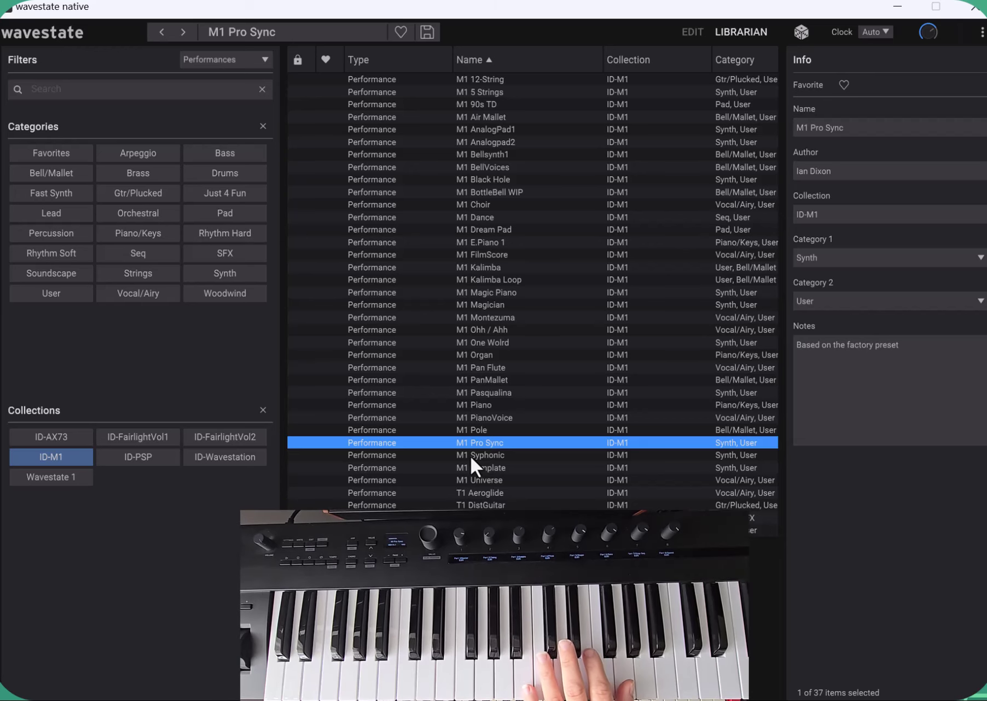
Step: Try M1 Syphonic, M1 Universe and M1 Template, then load T1 Aeroglide
left_click(485, 455)
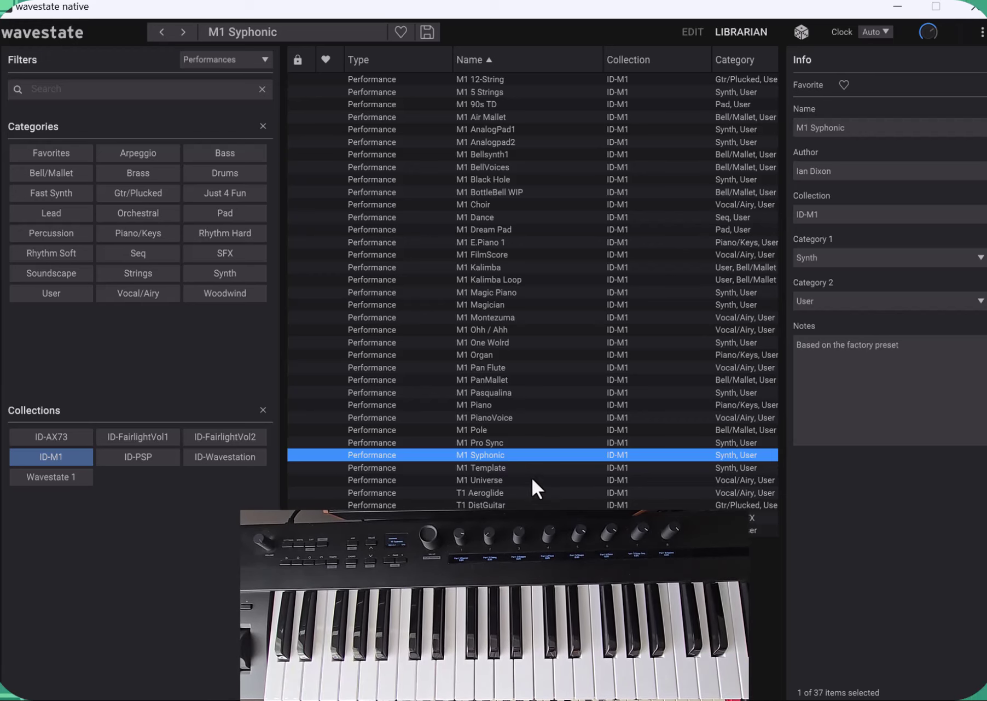
left_click(508, 475)
left_click(505, 464)
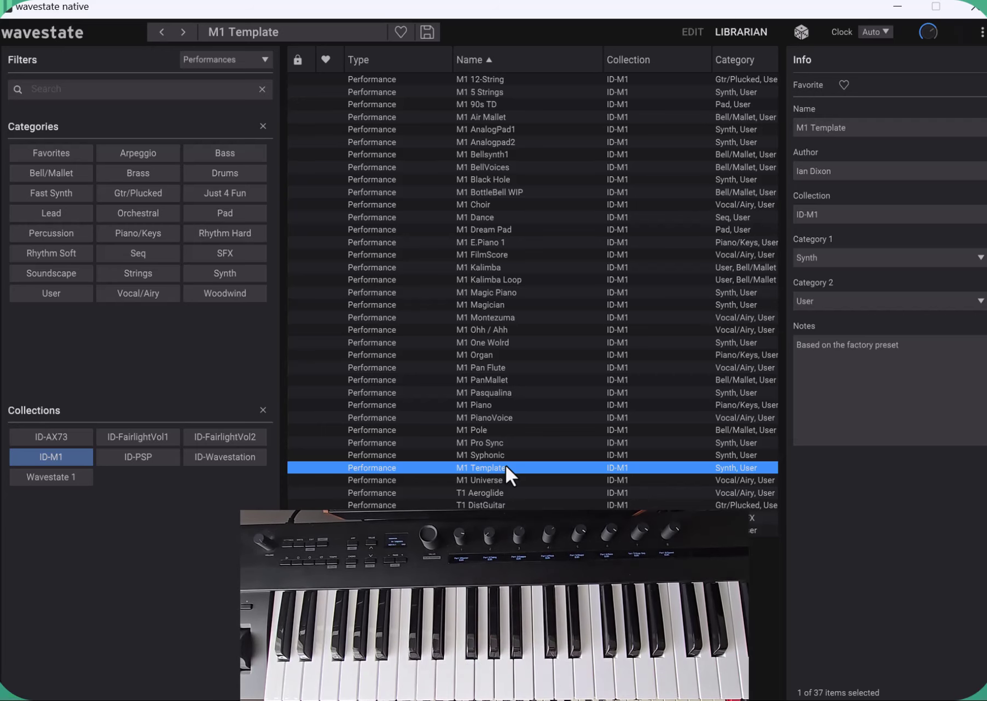
left_click(507, 493)
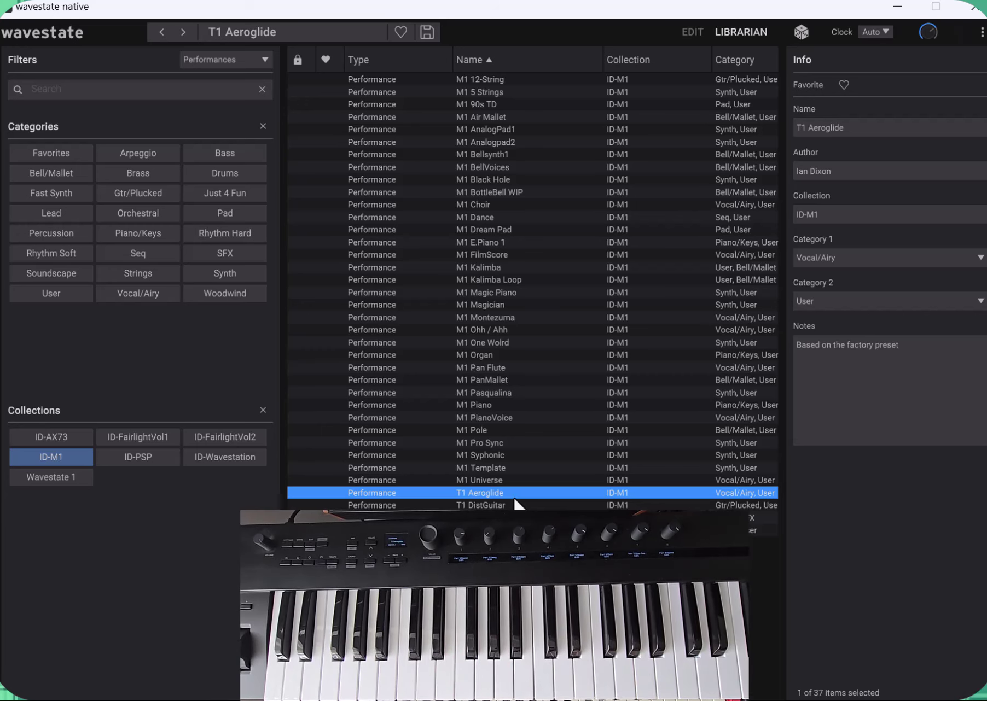
Step: Play T1 DistGuitar, then load T1 Lore from the Librarian list
left_click(503, 505)
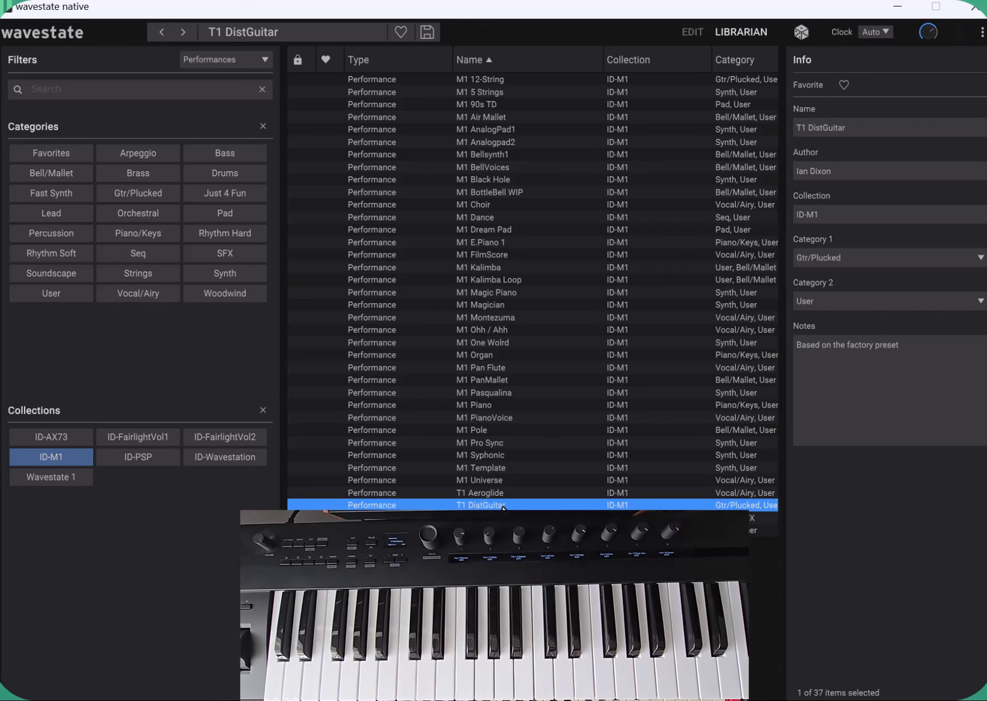
left_click(763, 518)
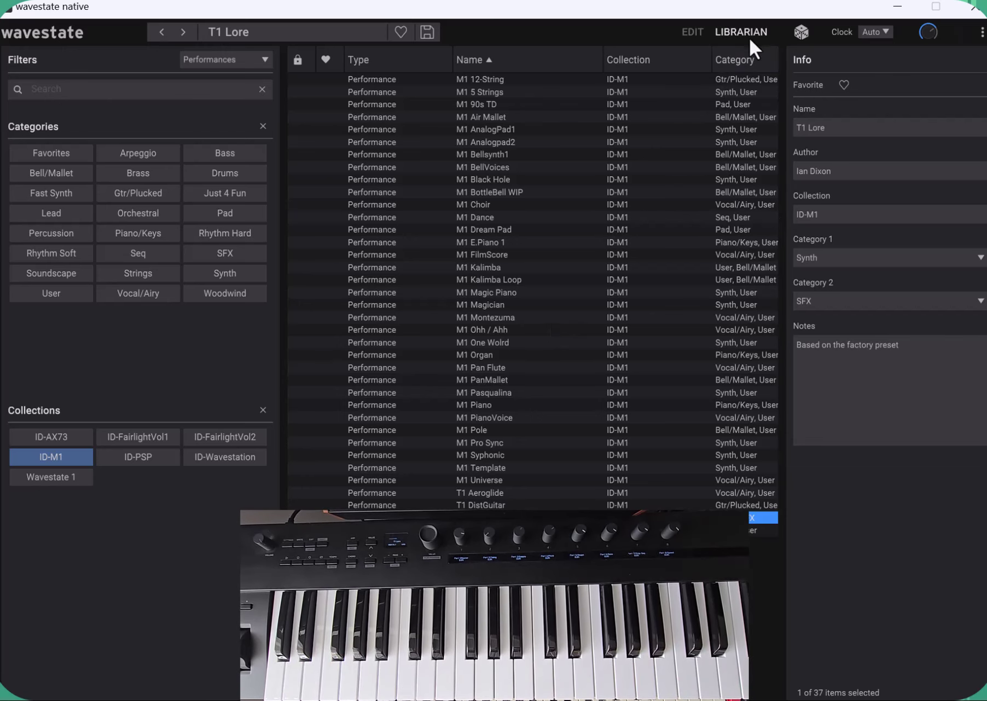
Step: Check T1 Lore's Wave Seq edit page, then load T1 Mono Synth from the Librarian
left_click(690, 32)
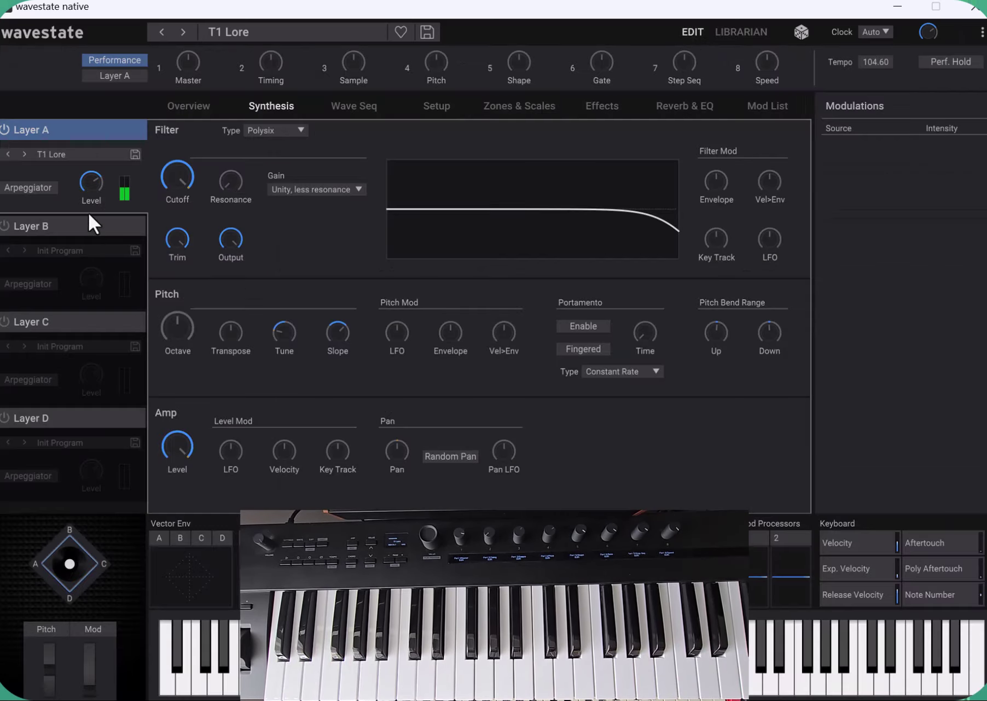
left_click(367, 106)
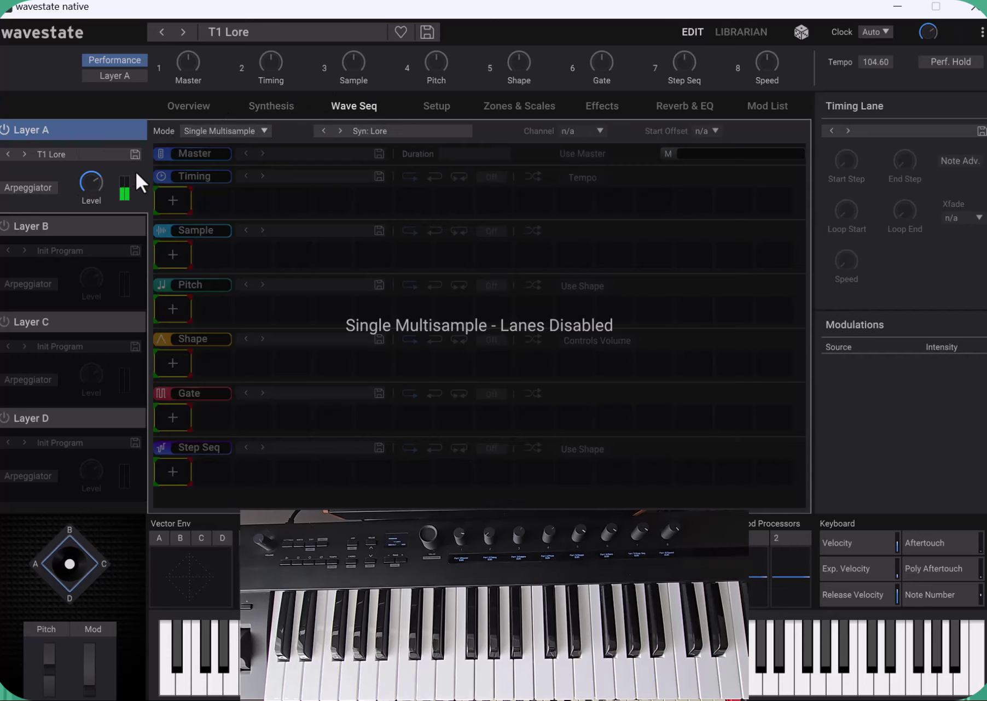
left_click(717, 33)
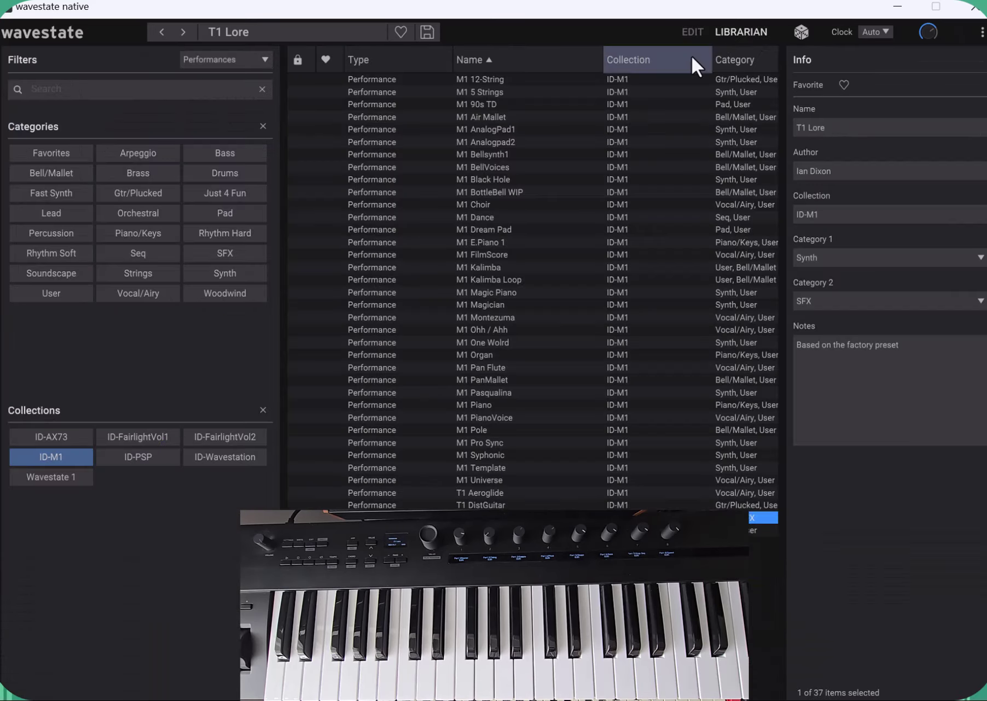
left_click(763, 530)
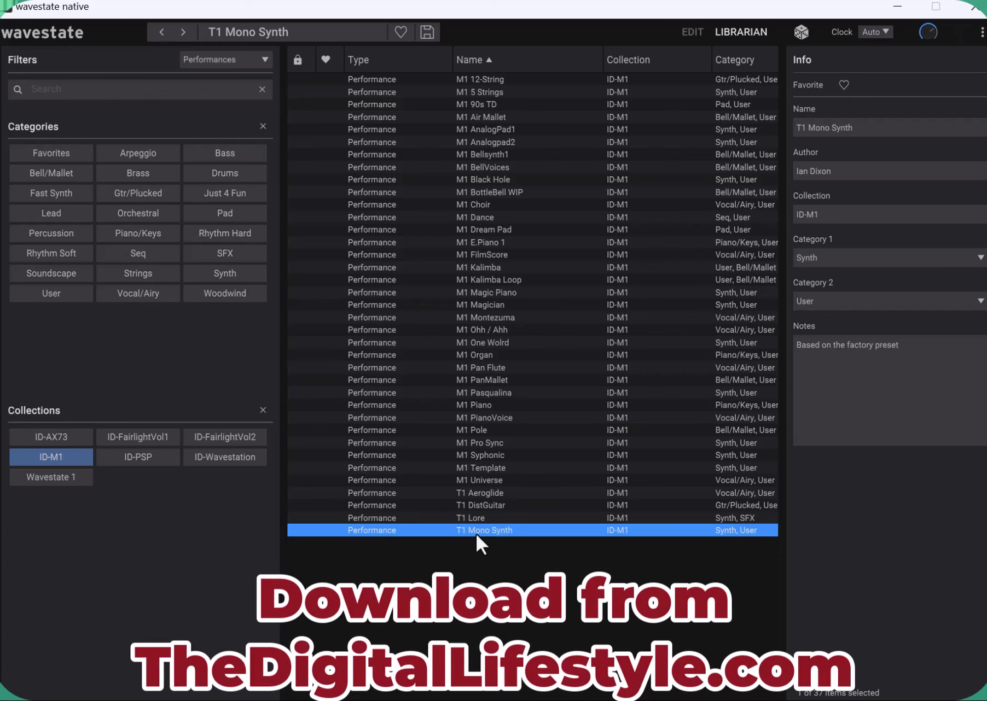
Step: Set the Librarian filter to All Data, sort by Type, and step through the 58 ID-M1 items
left_click(222, 58)
left_click(208, 76)
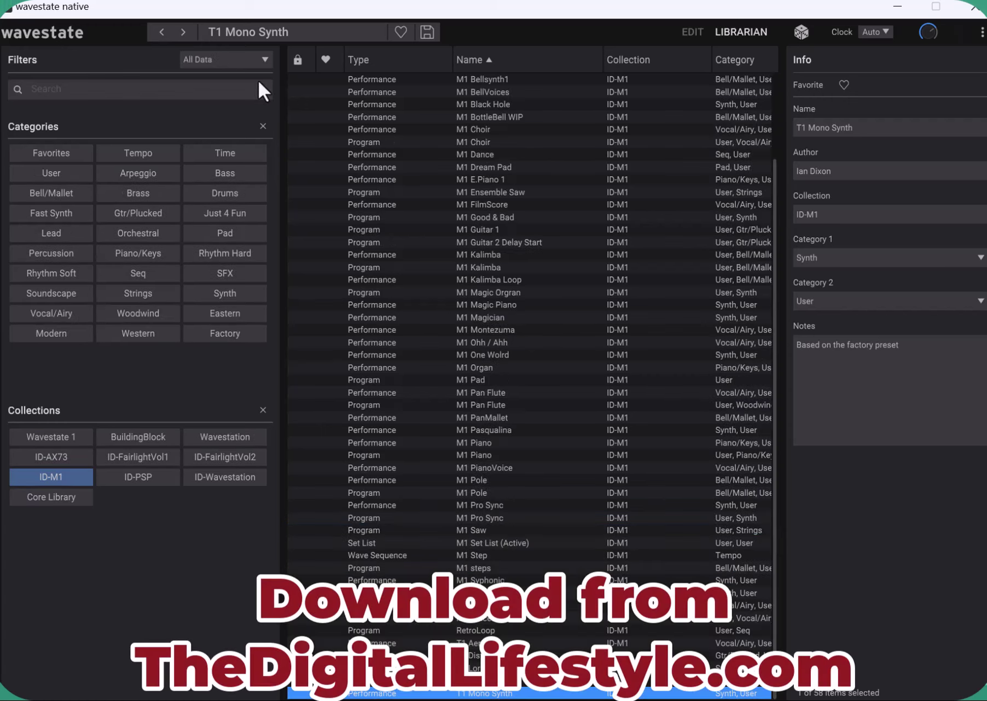
left_click(374, 60)
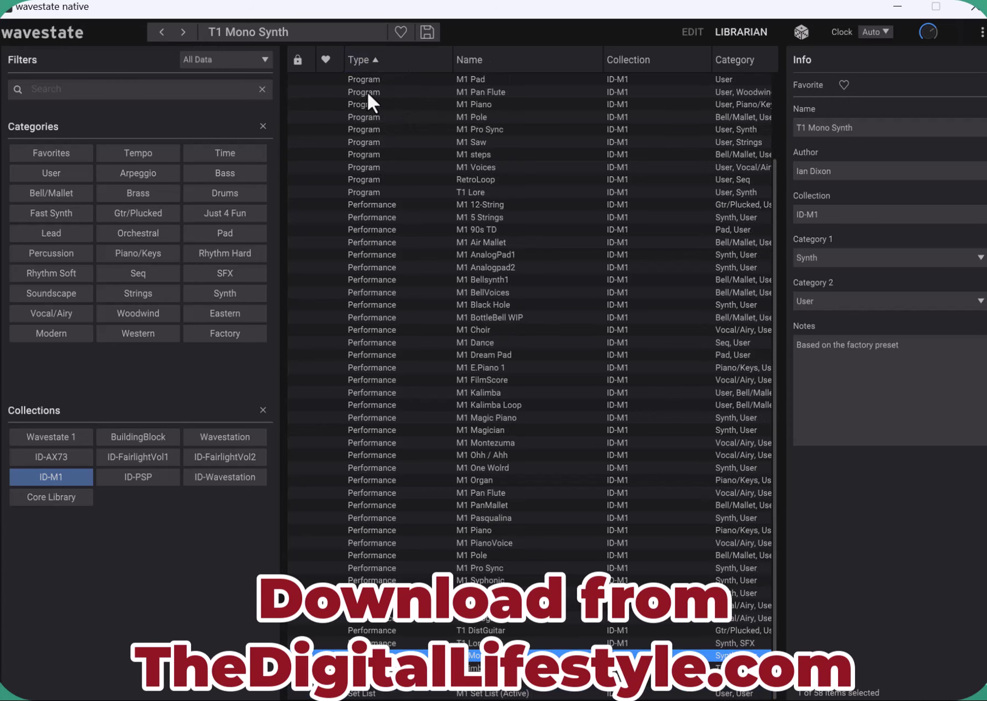
scroll(388, 148, "down", 3)
key("Down")
key("Down")
key("Down")
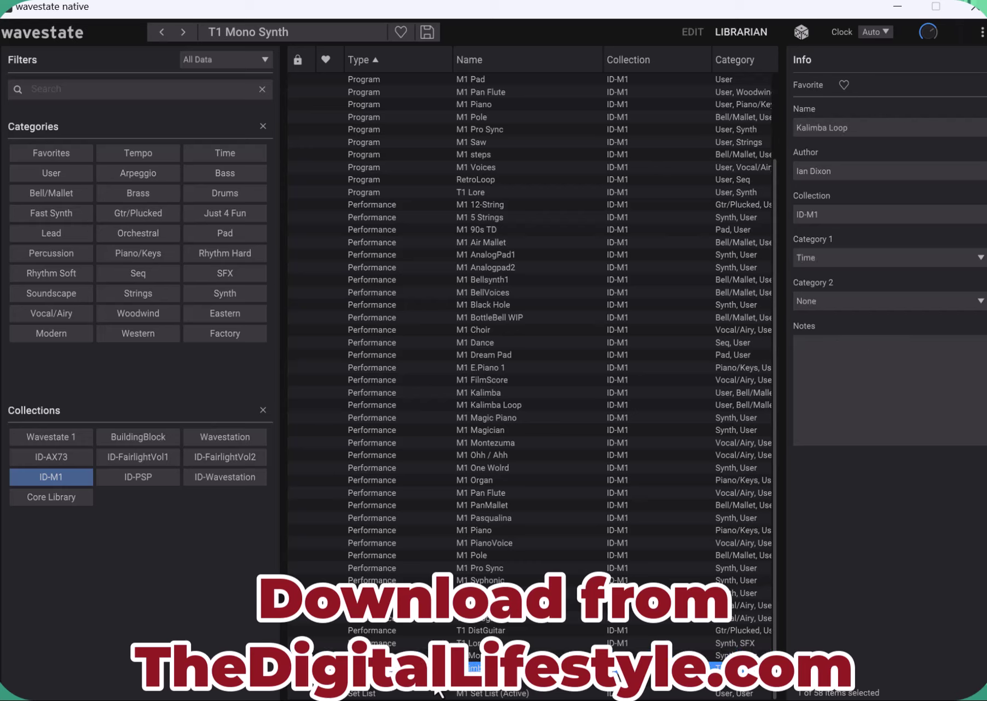